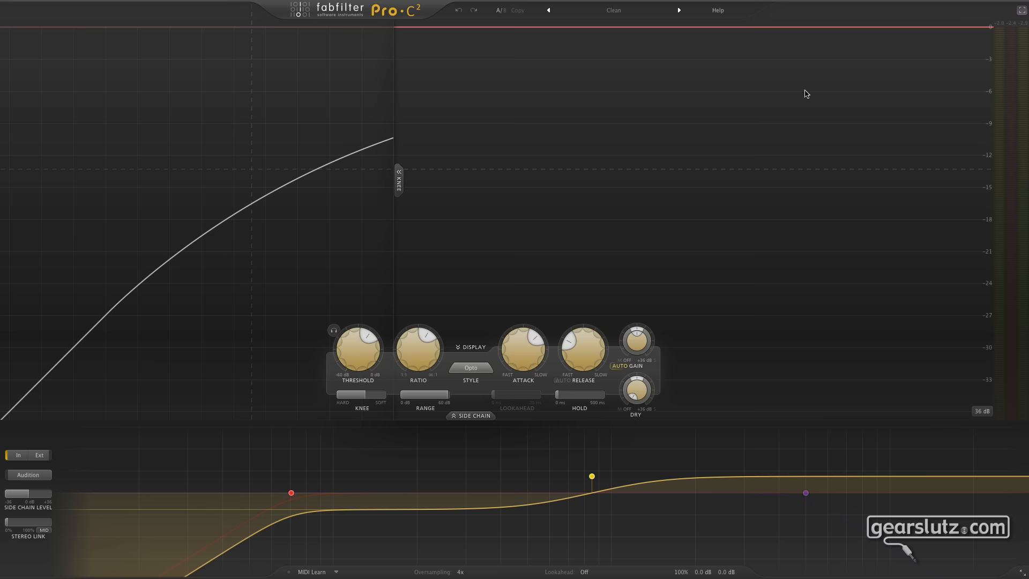
Exit the Master 1 compressor's full-screen view and display the System Usage window beside the plug-in
left_click(1020, 13)
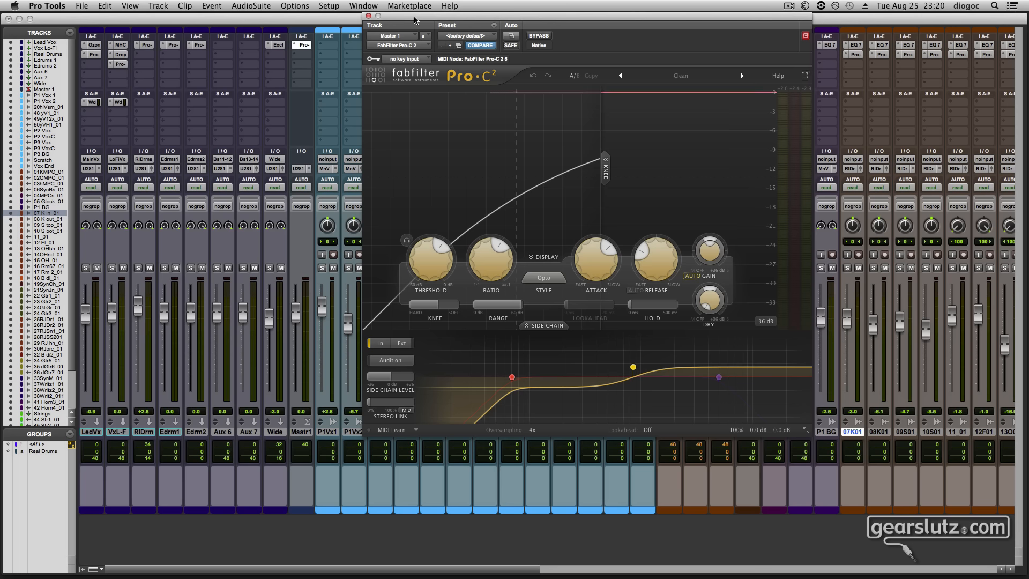
left_click_drag(417, 19, 317, 7)
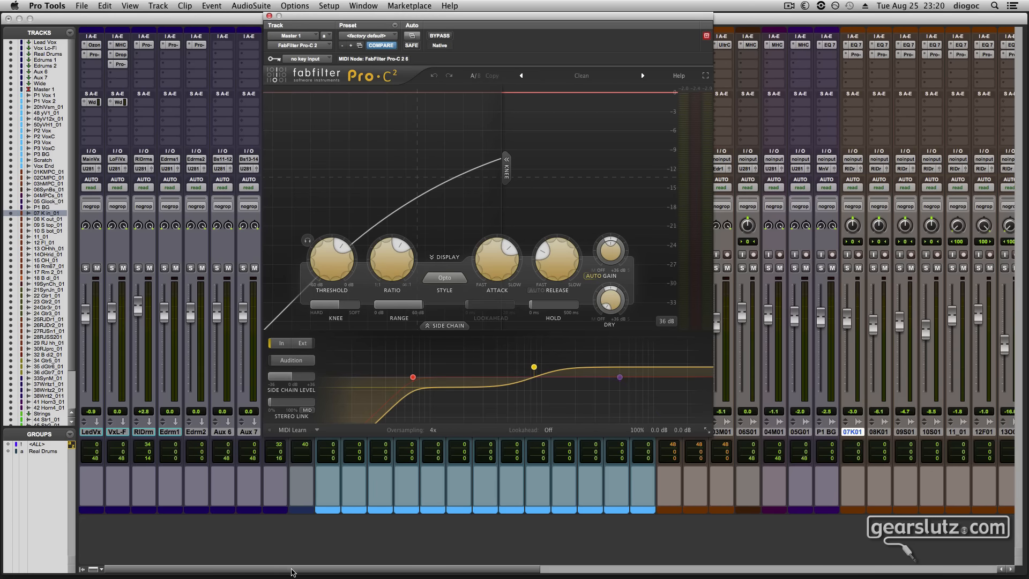
left_click(325, 7)
mouse_move(363, 6)
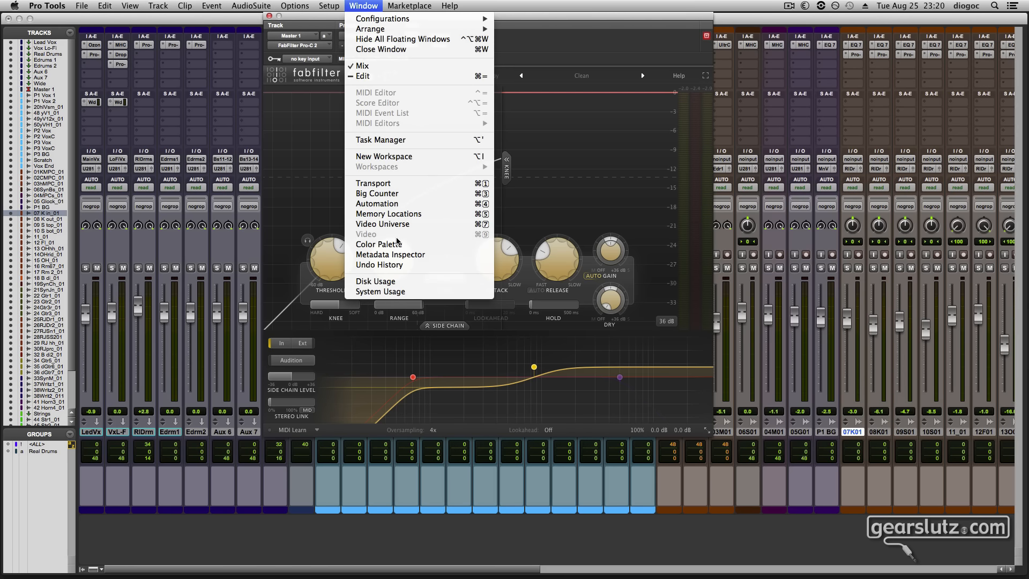
left_click(396, 292)
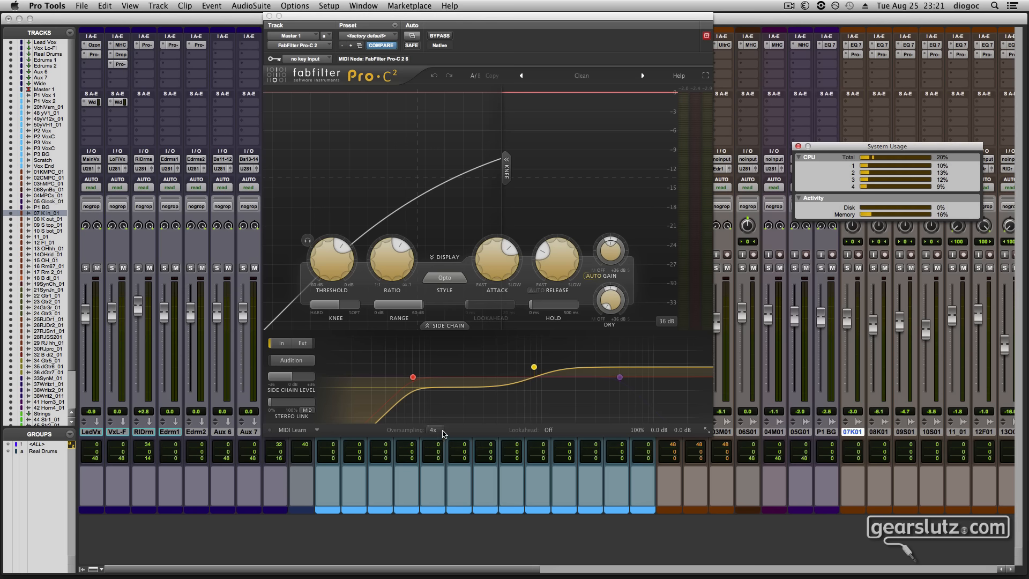
Review the compressor's available oversampling options, leaving the current choice in place
left_click(438, 433)
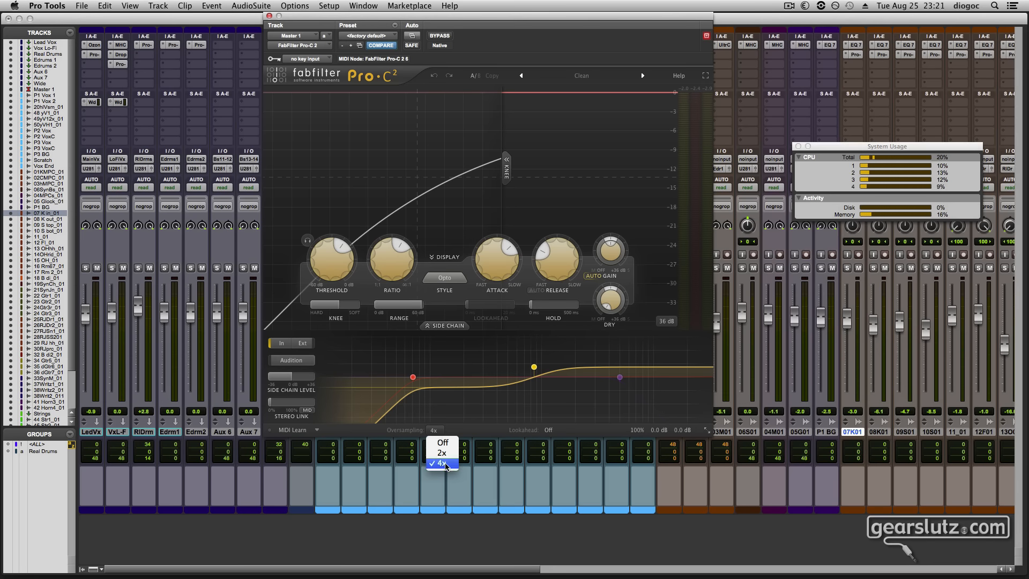
left_click(418, 436)
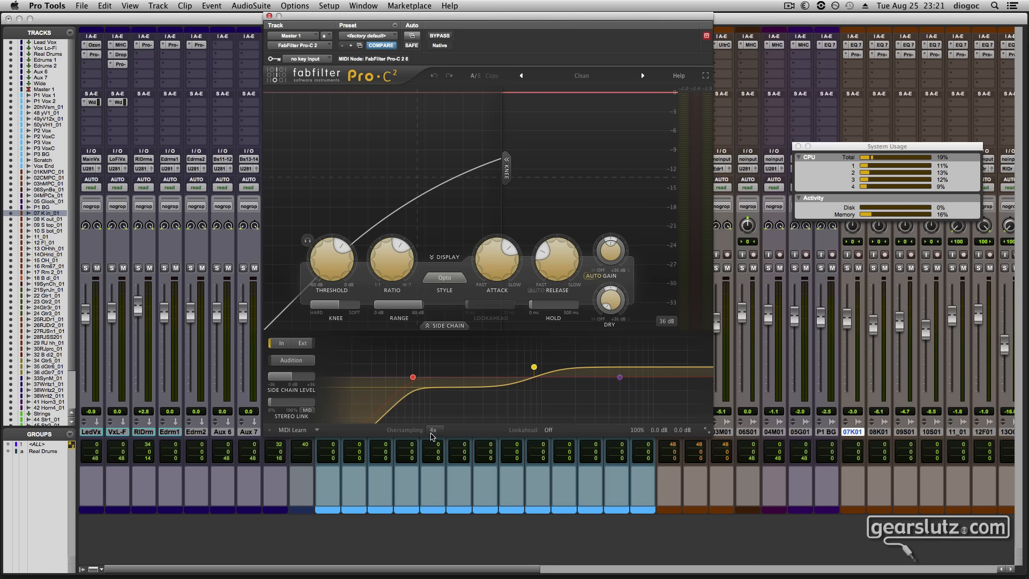
Turn on the interactive help hints and view the hint for the side-chain Audition control
left_click(677, 75)
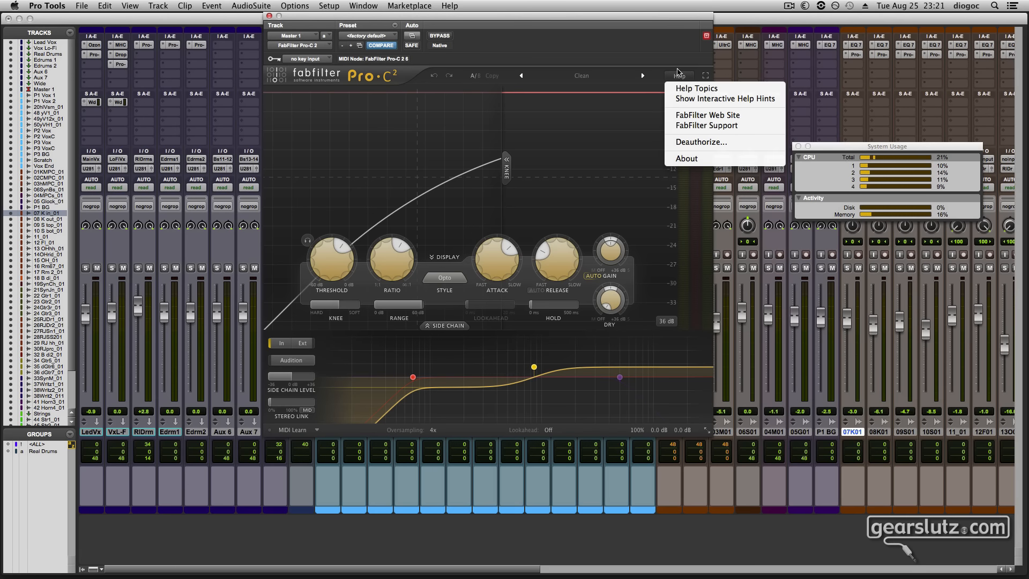
left_click(696, 100)
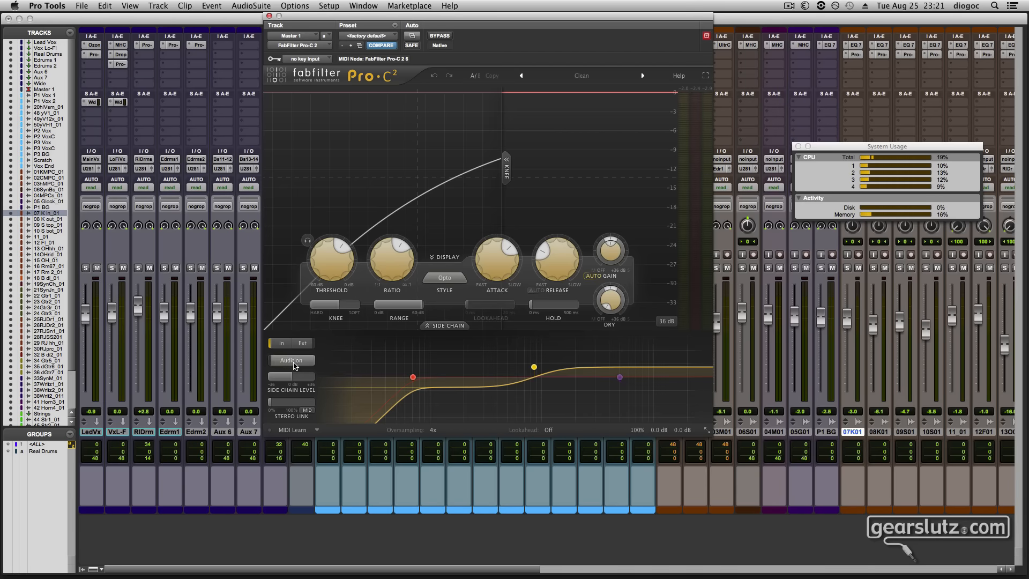
mouse_move(295, 366)
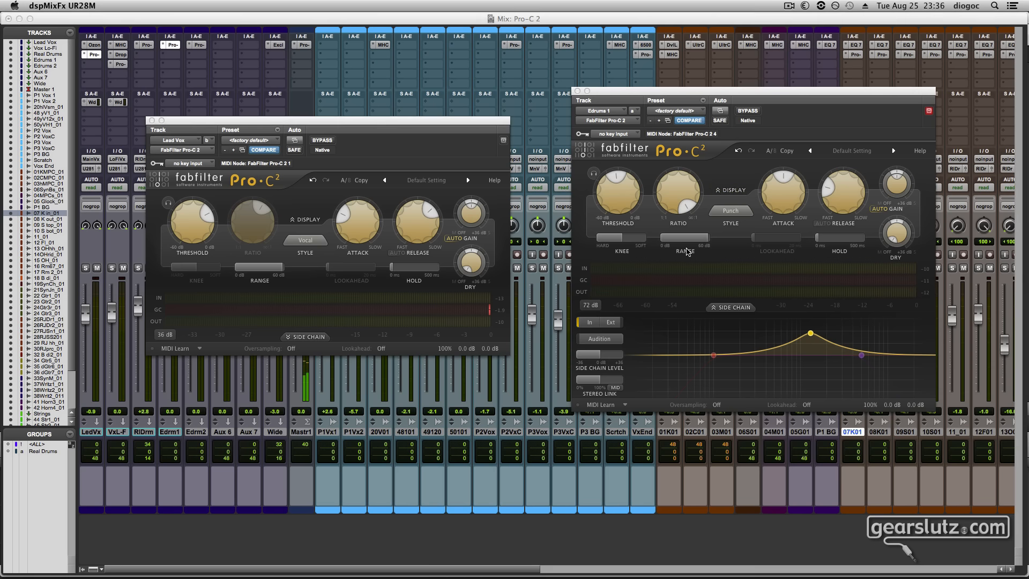
Start playback and expand the Lead Vox compressor's level display, placing its window clear of the Edrums 1 compressor
key("space")
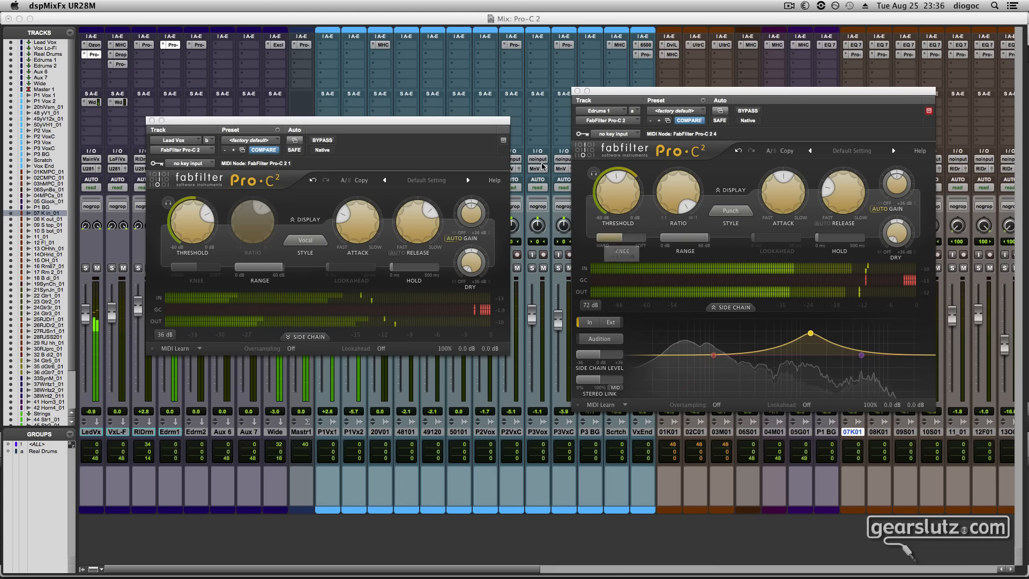
left_click(312, 221)
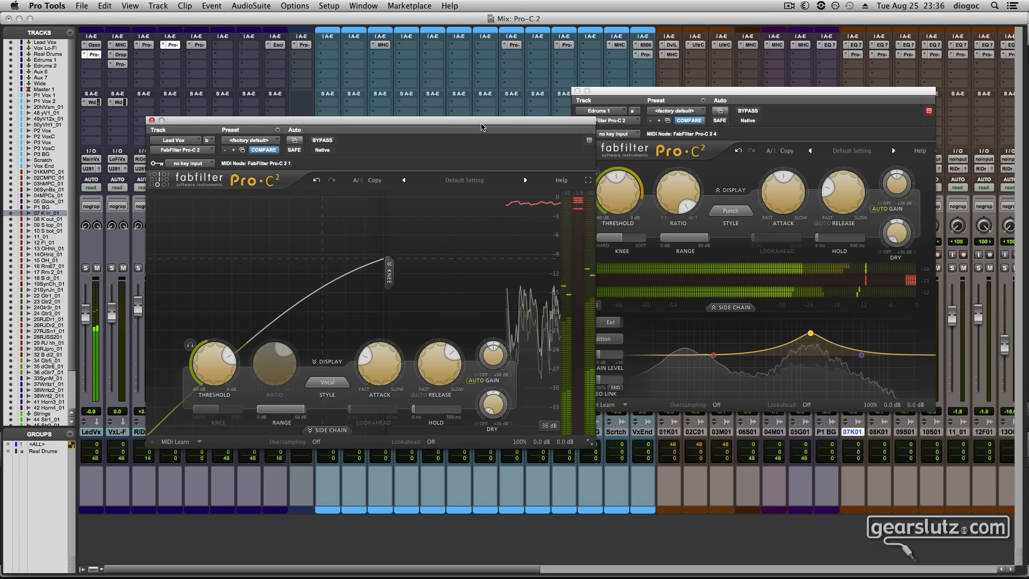
left_click_drag(482, 127, 429, 91)
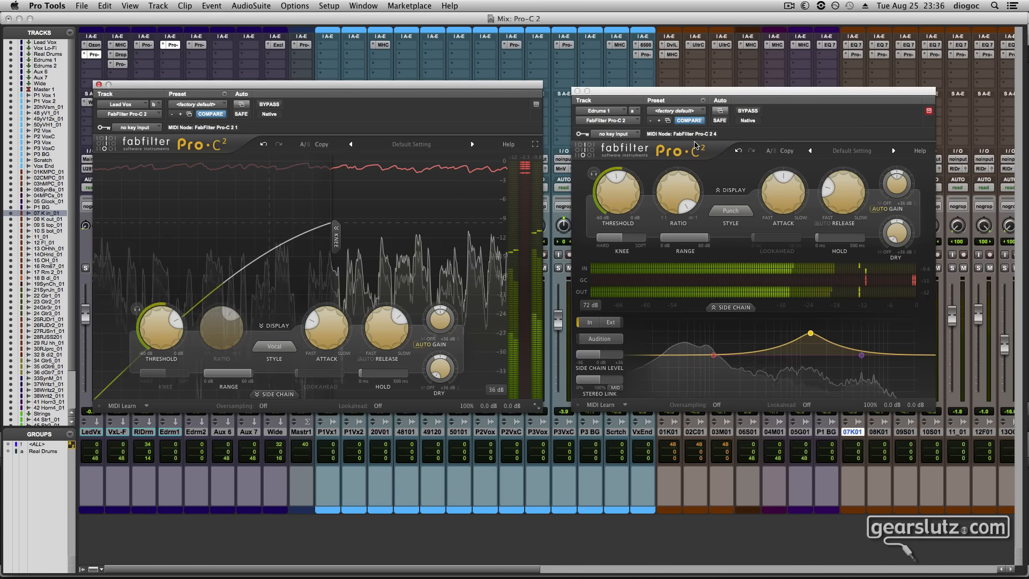
Compare the bypassed and compressed sound of Edrums 1, and of Lead Vox, during playback
left_click(748, 110)
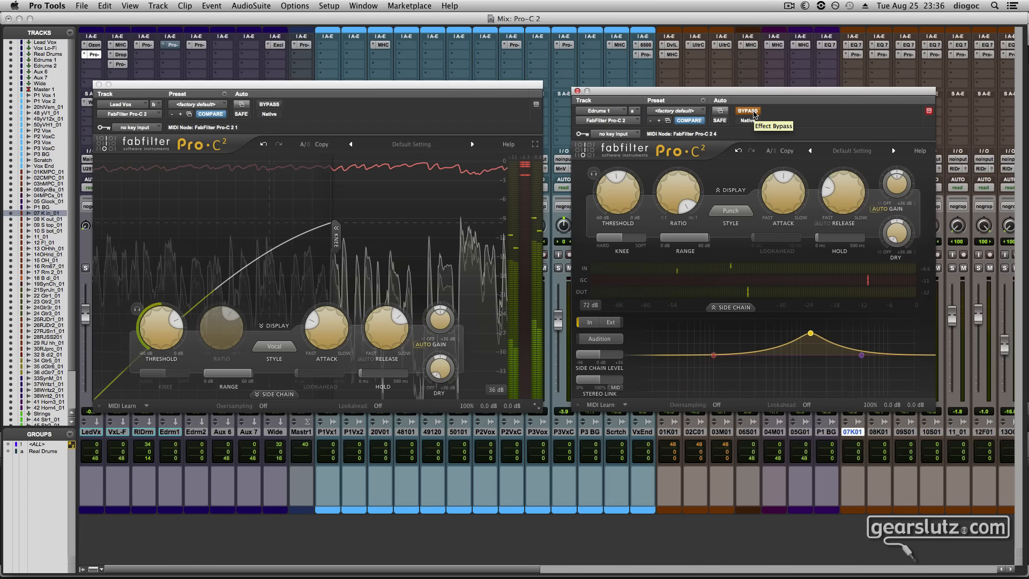
left_click(747, 111)
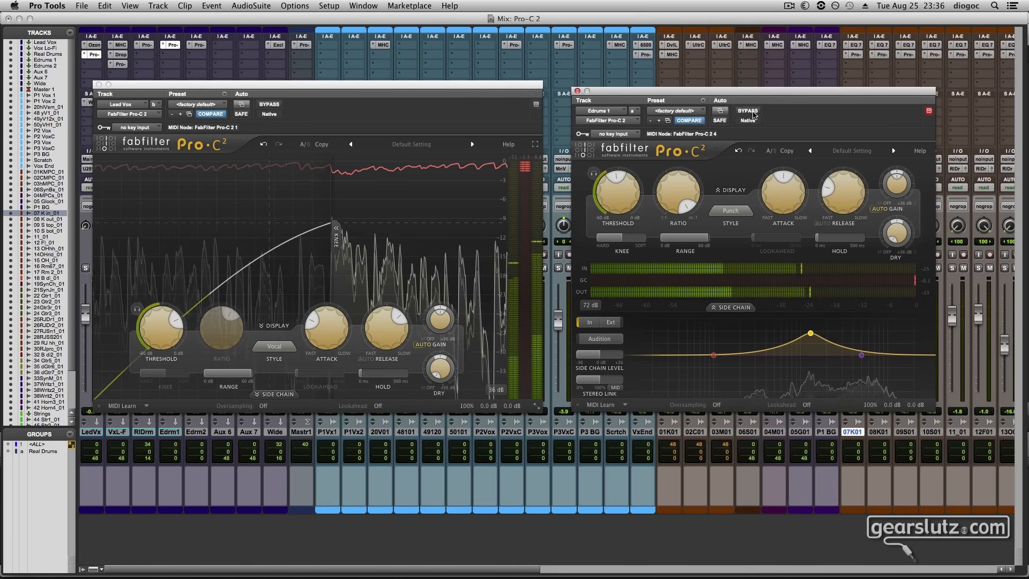
left_click(276, 105)
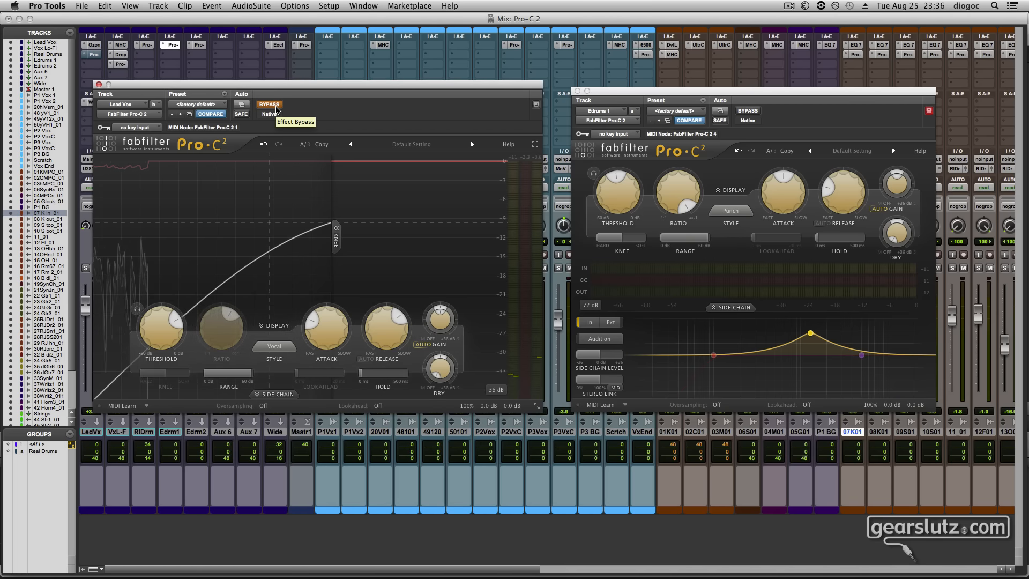
left_click(276, 108)
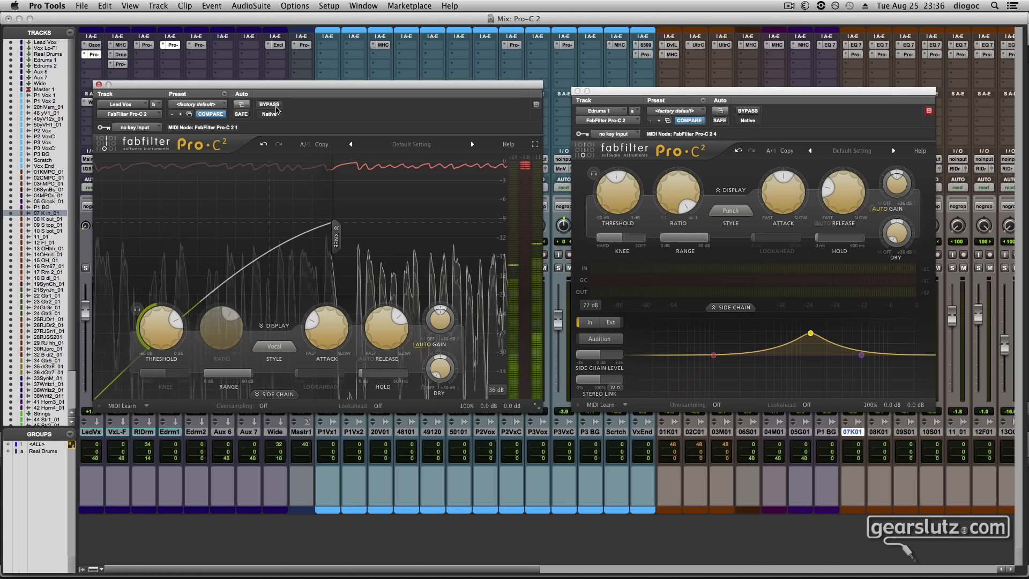
Set the display range to 18 dB on both the Lead Vox and Edrums 1 compressors and close the Edrums 1 plug-in
left_click(496, 390)
left_click(506, 413)
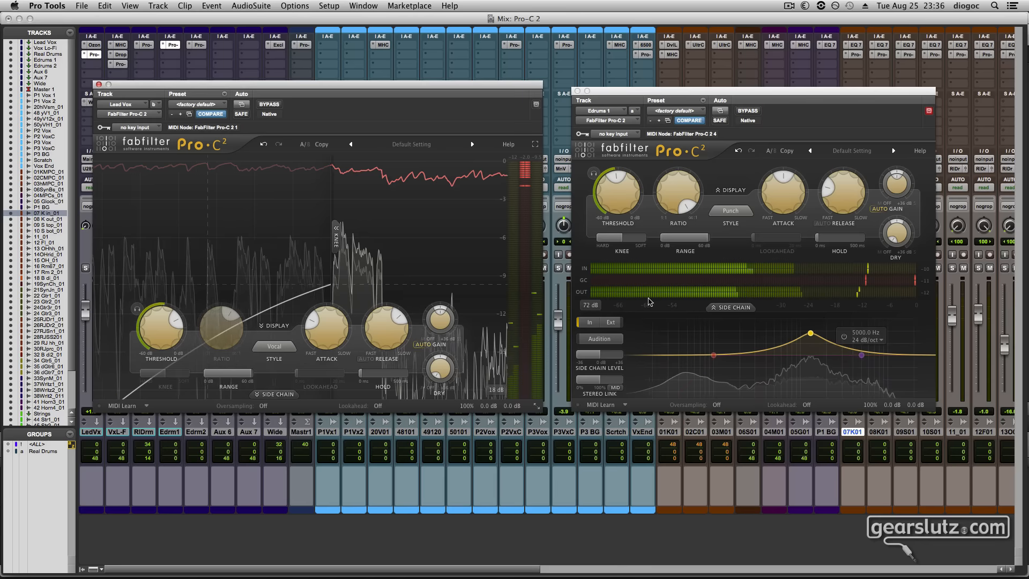
left_click(597, 304)
left_click(600, 318)
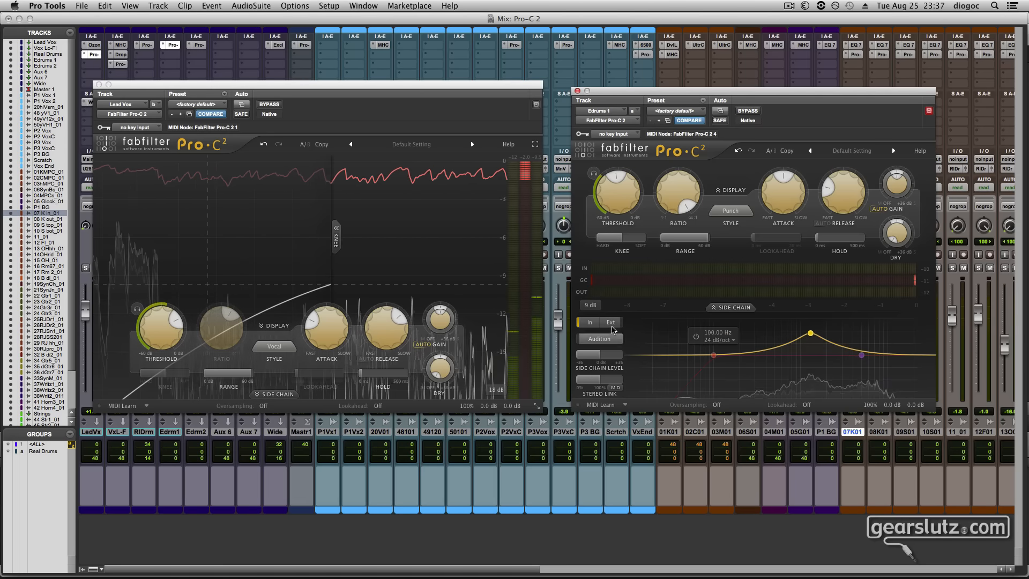
left_click(590, 305)
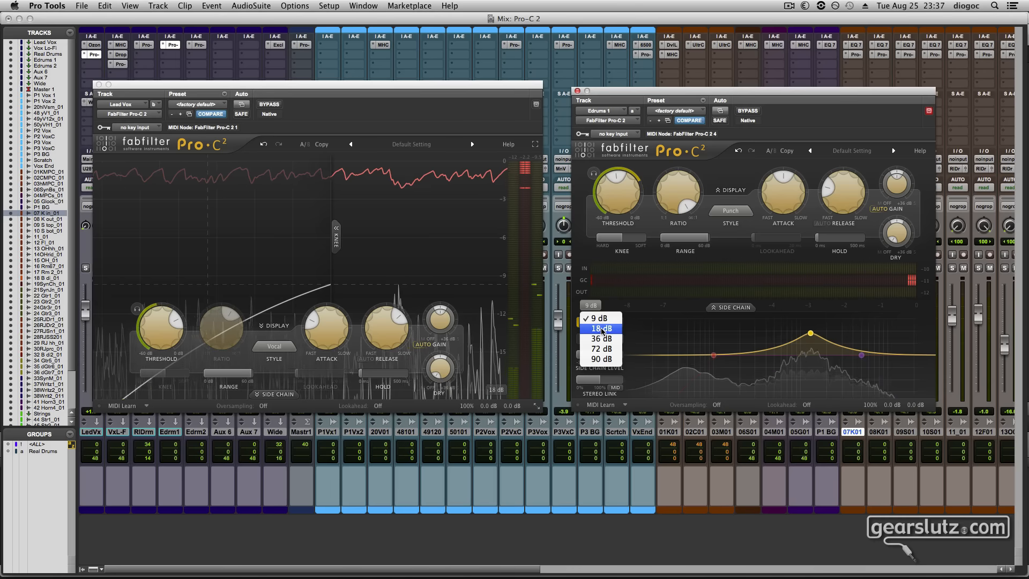
left_click(601, 328)
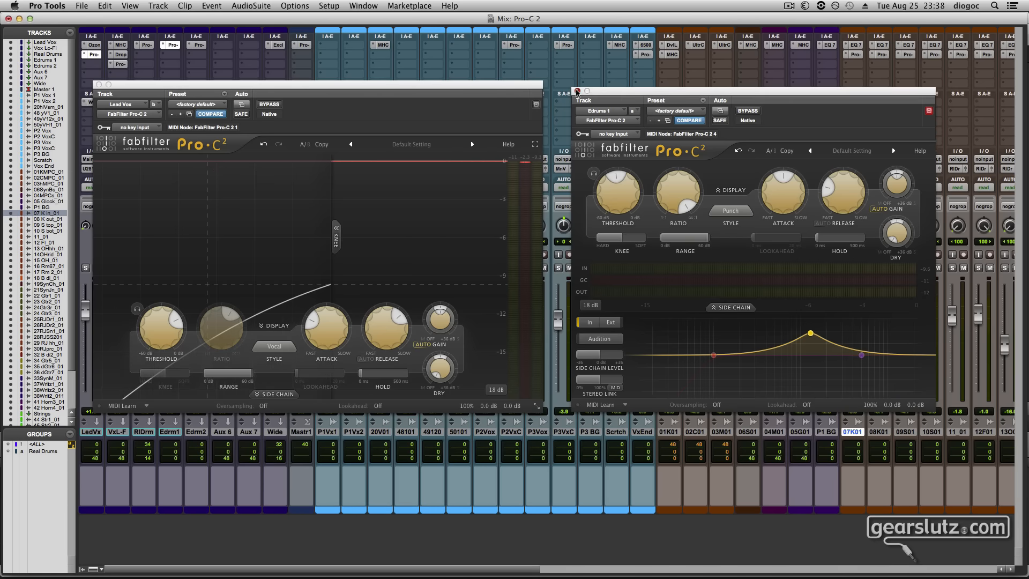
left_click(577, 91)
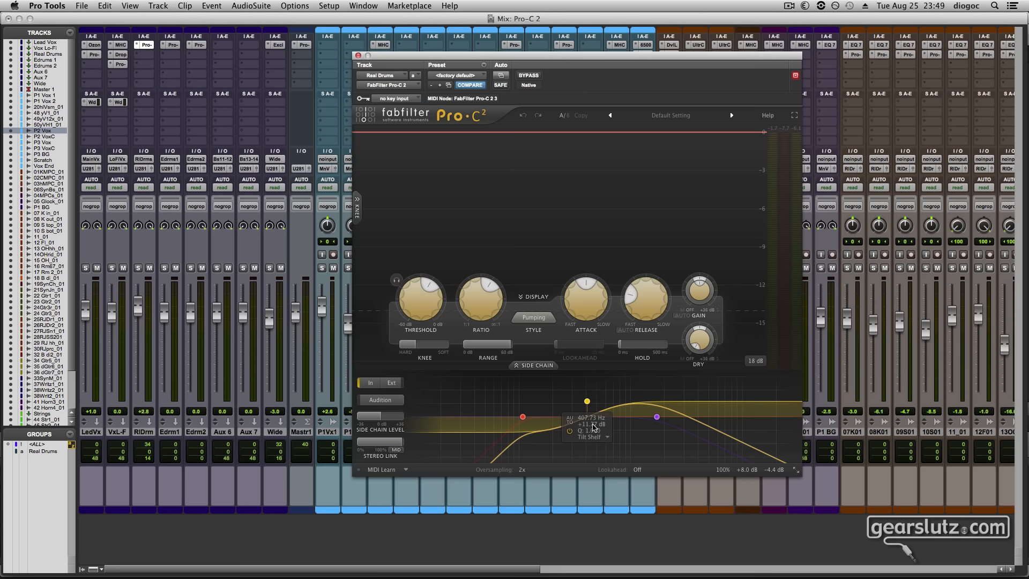
Review the side-chain mid band's filter shapes and the compression styles offered in the Real Drums compressor
left_click(599, 437)
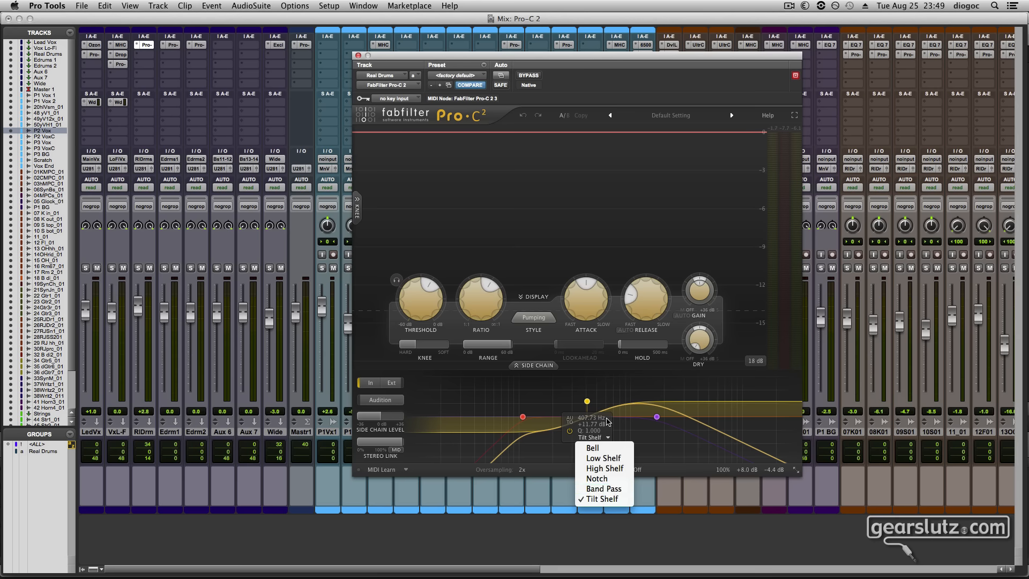
left_click(662, 95)
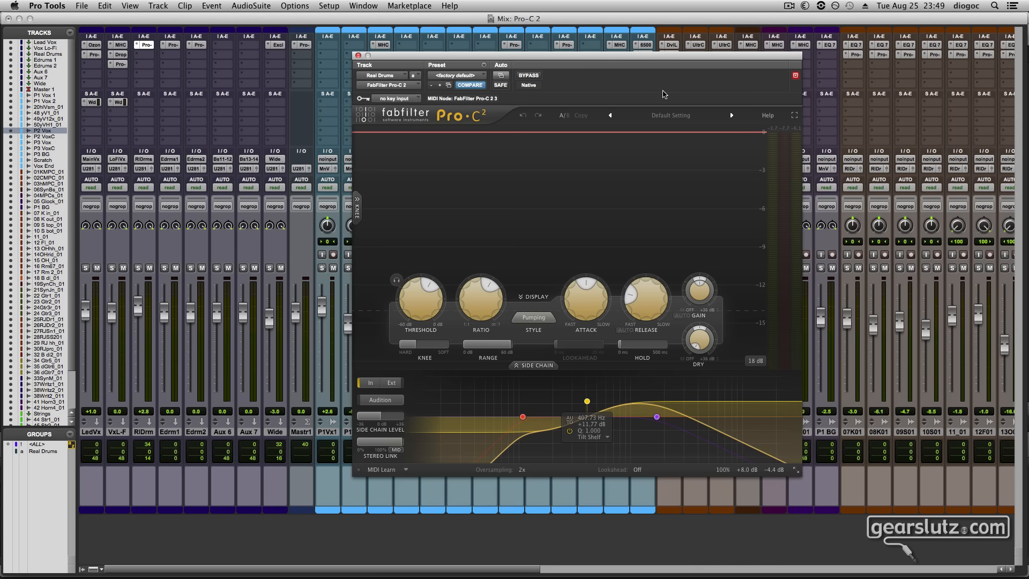
left_click(534, 318)
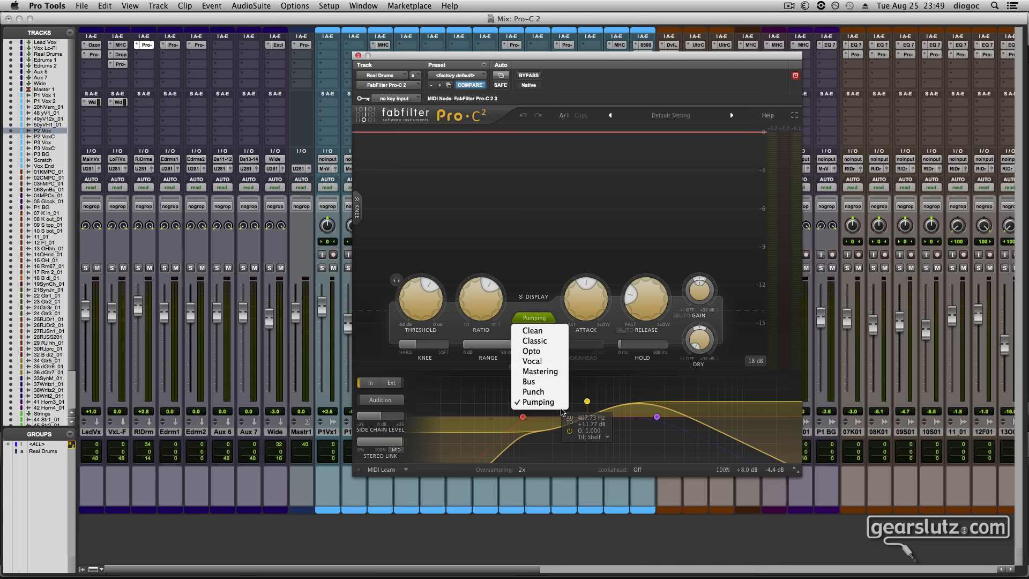
left_click(550, 304)
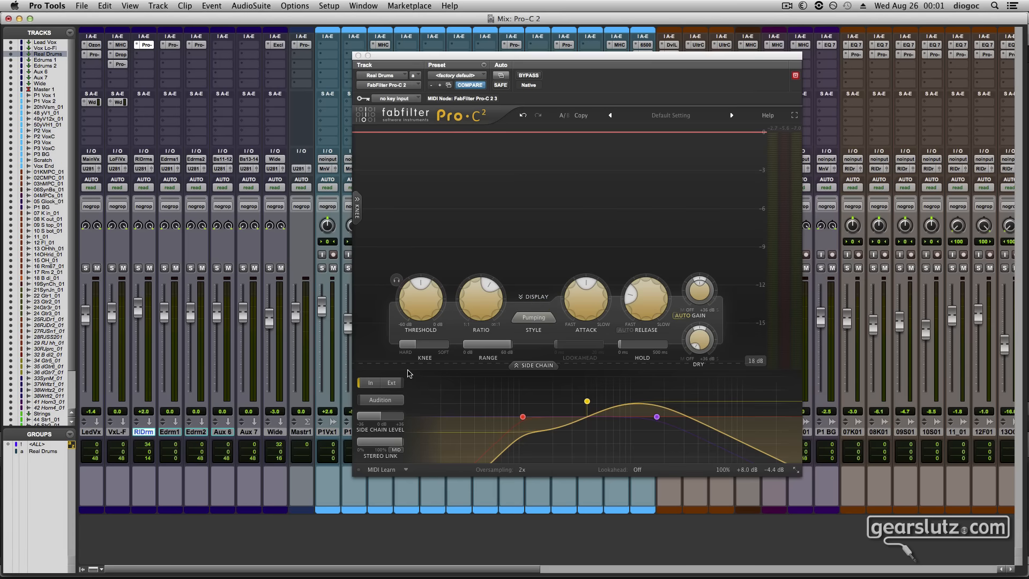
Solo the Real Drums track during playback and collapse its compressor's level display
key("space")
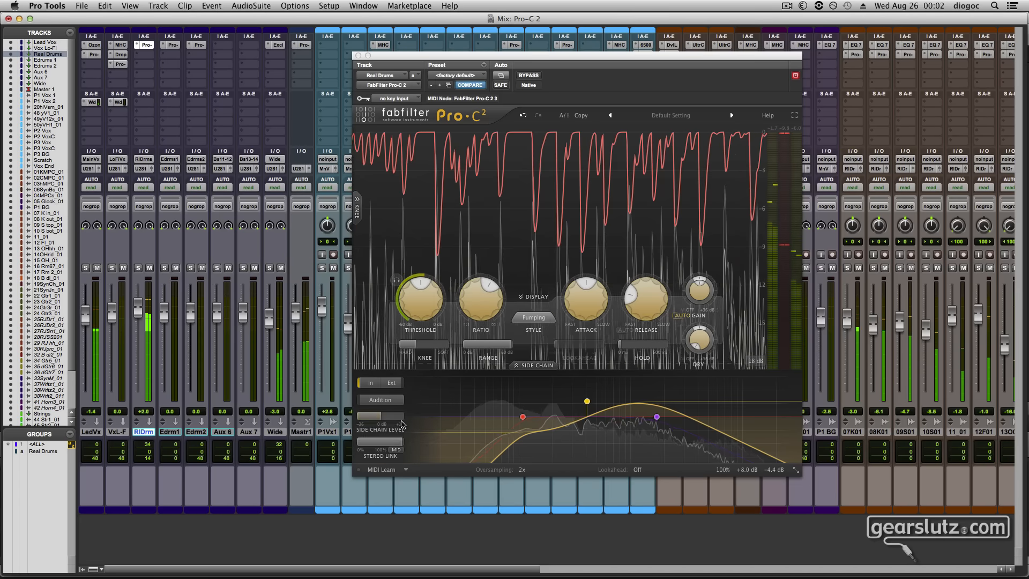
left_click(138, 268)
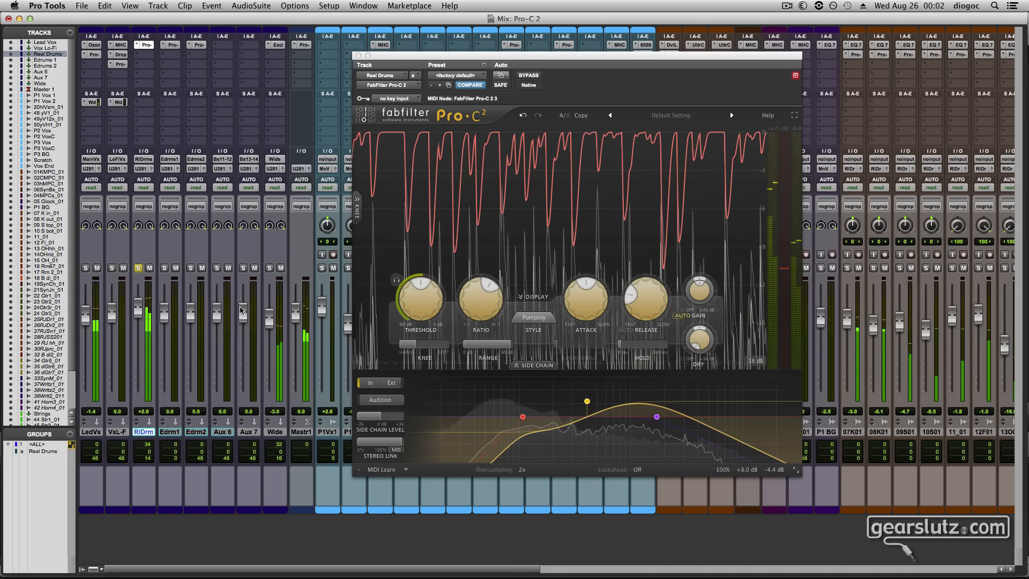
left_click(539, 296)
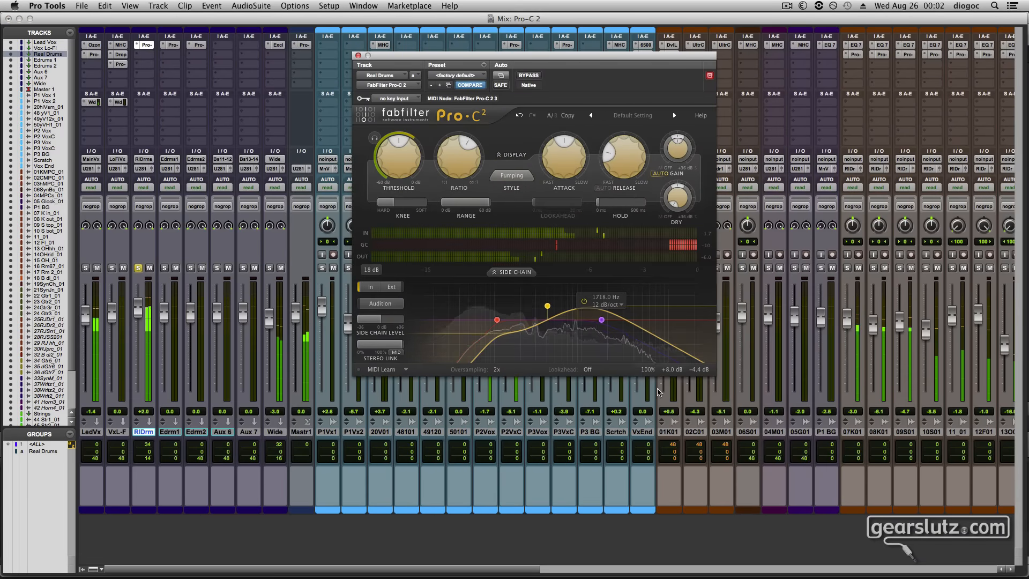
Compare the Real Drums sound with and without compression by repeatedly toggling the compressor's internal bypass
mouse_move(670, 374)
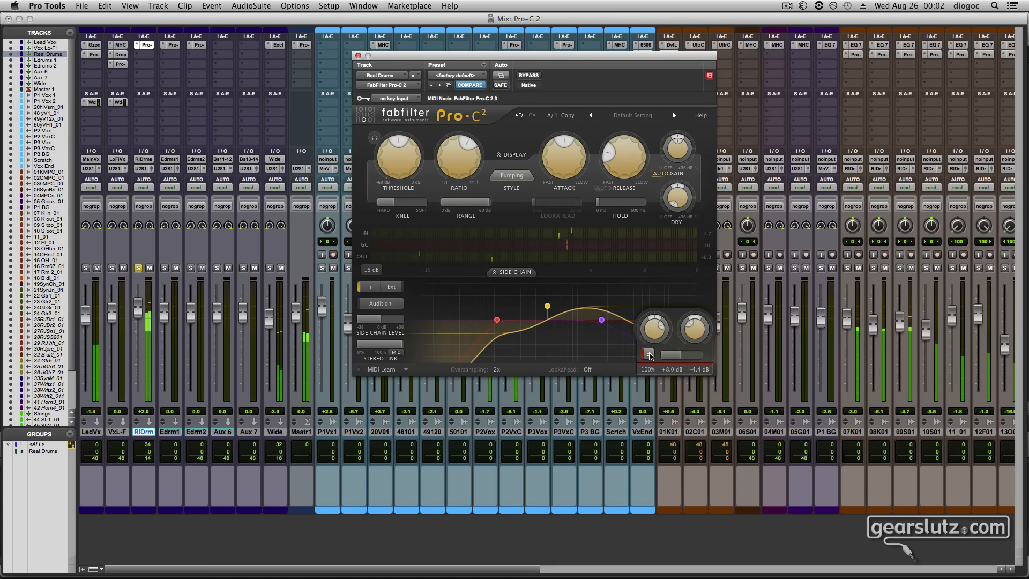
left_click(648, 353)
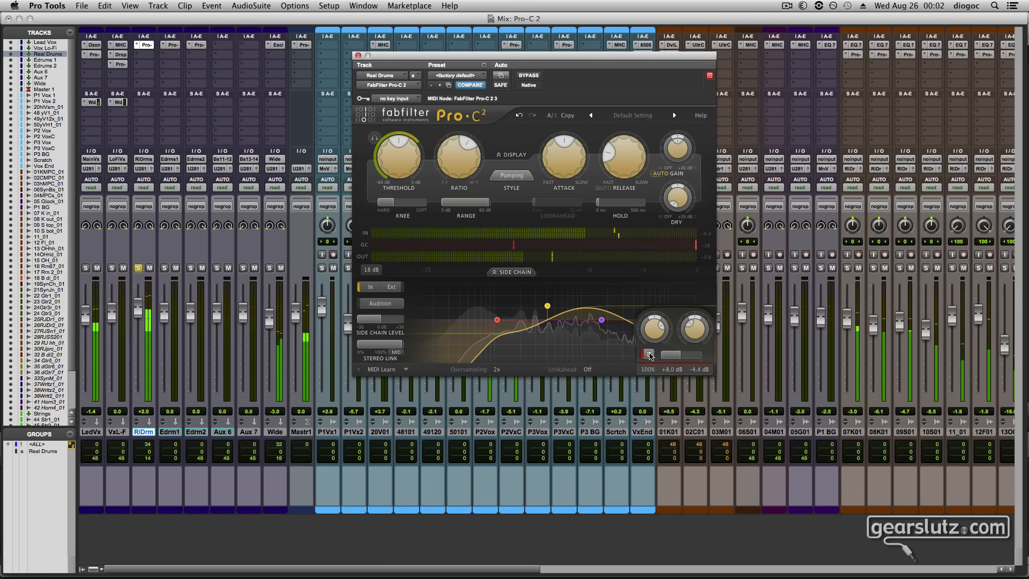
left_click(648, 354)
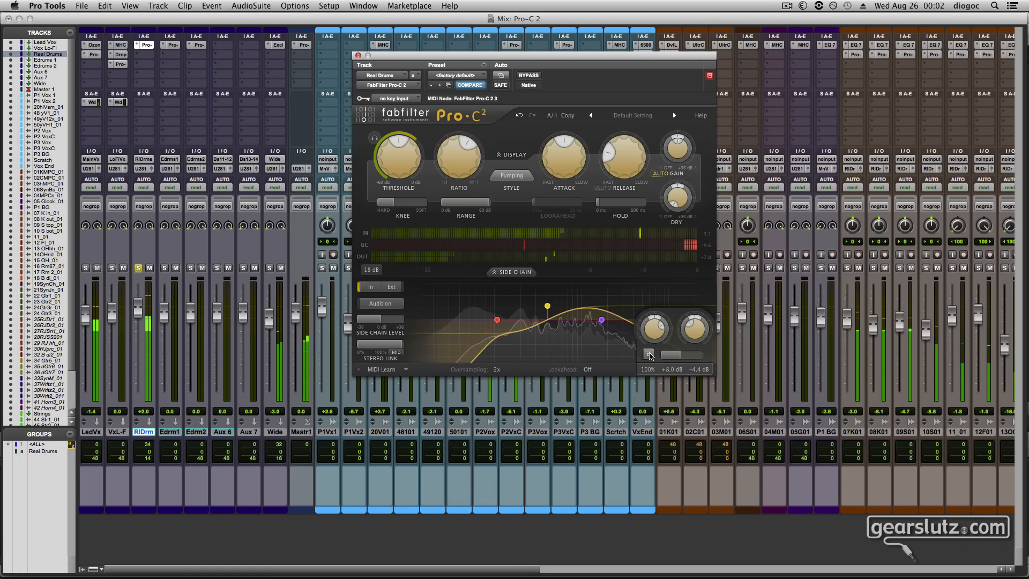
left_click(648, 354)
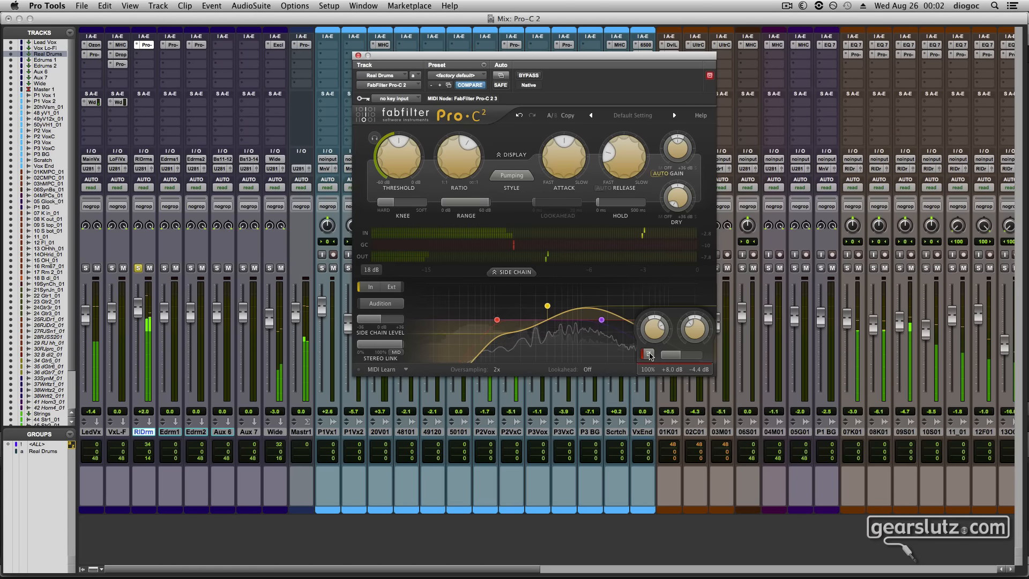
left_click(648, 354)
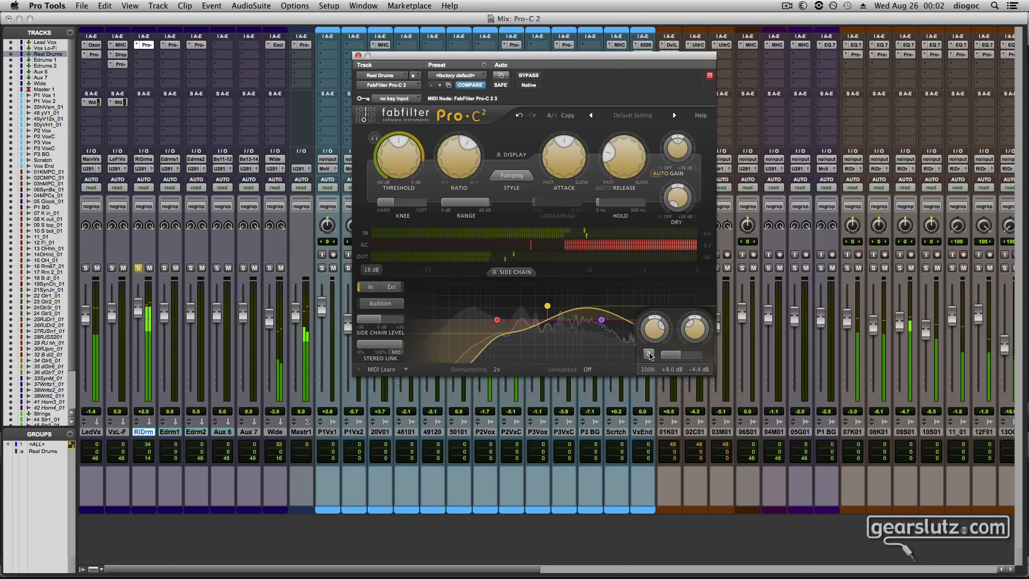
left_click(648, 354)
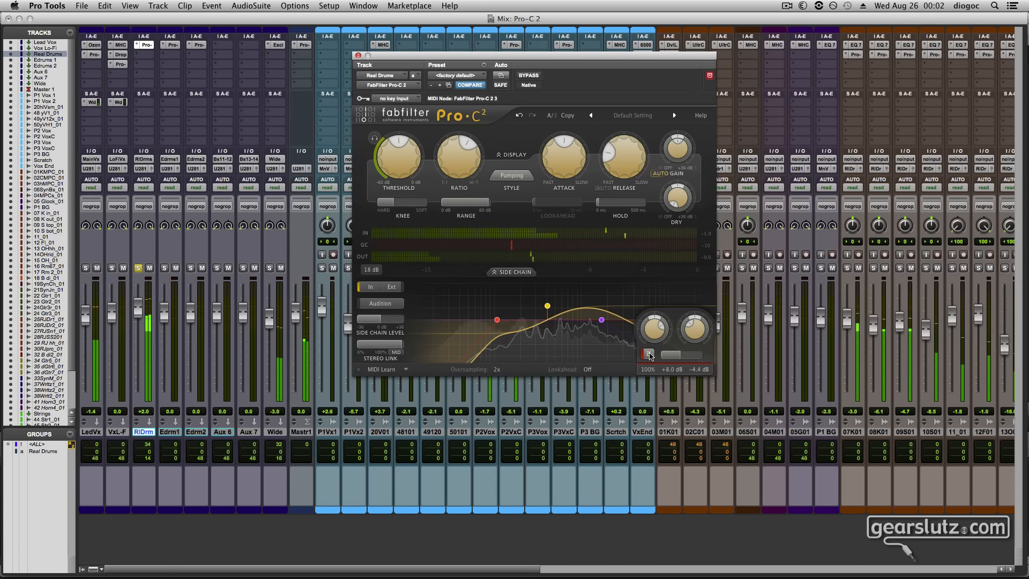
left_click(648, 354)
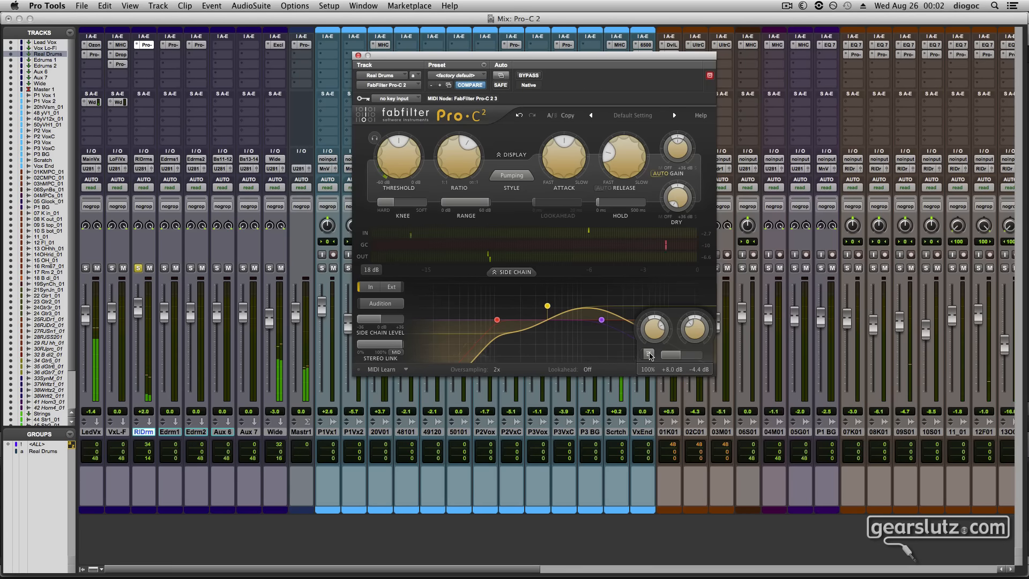
Restart playback and compare the soloed Real Drums with and without compression using the compressor's internal bypass
left_click(671, 543)
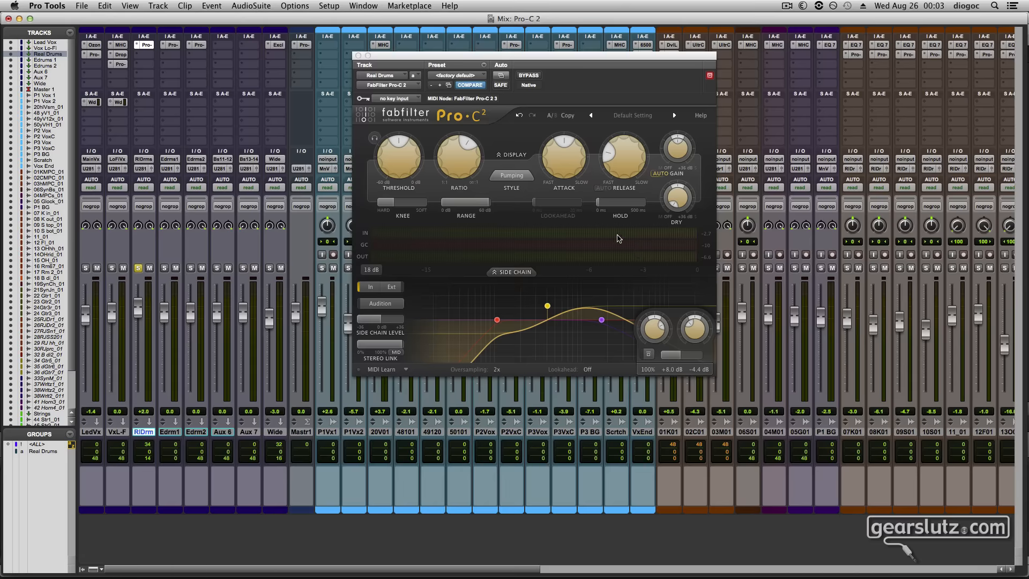
left_click(668, 371)
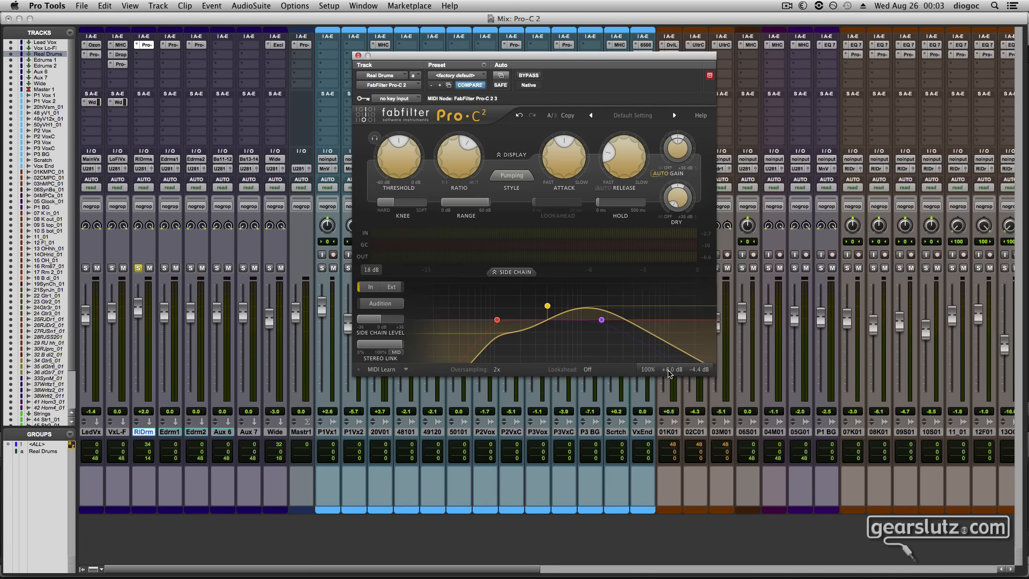
left_click(622, 500)
key("space")
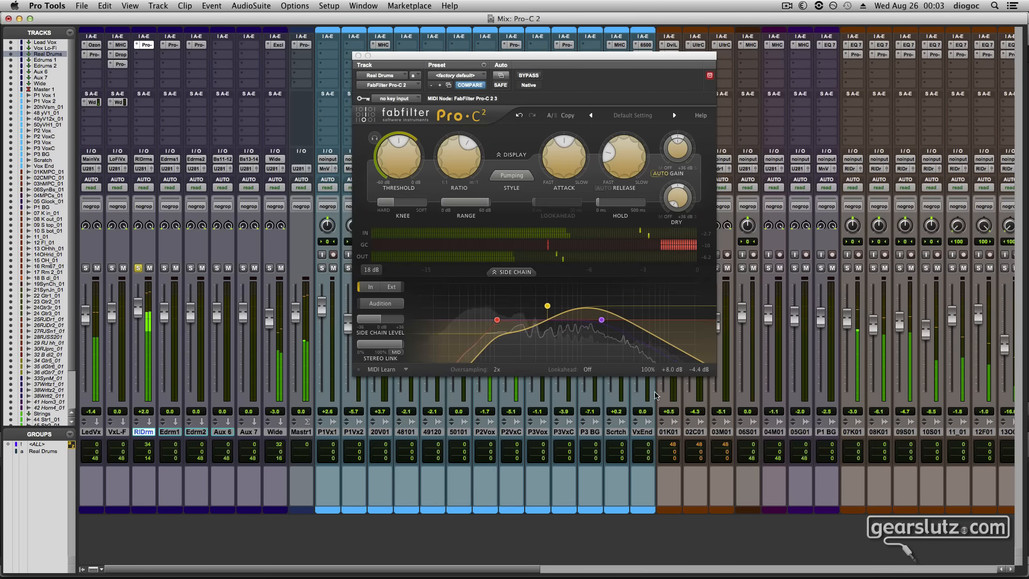
mouse_move(652, 367)
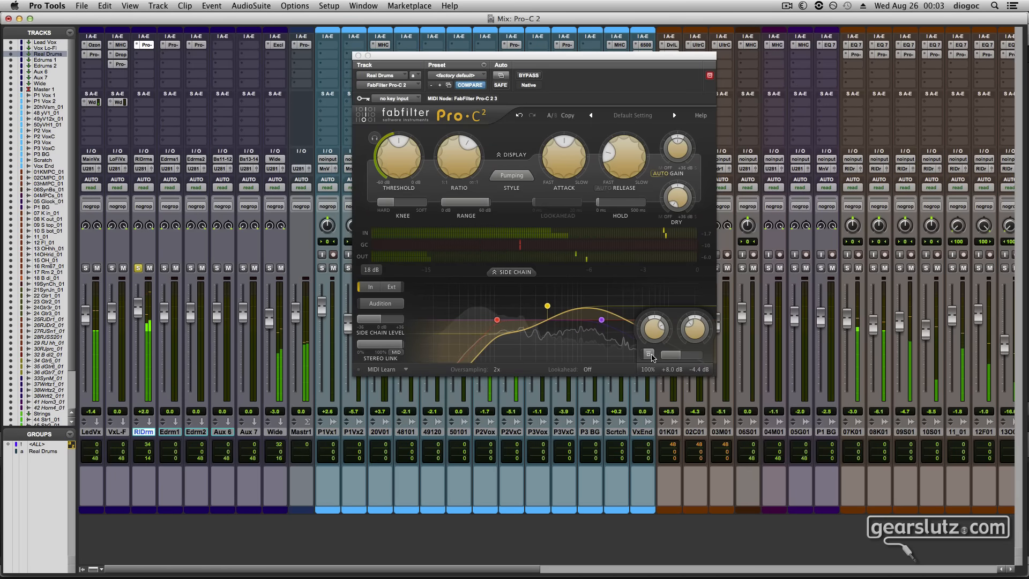
left_click(651, 356)
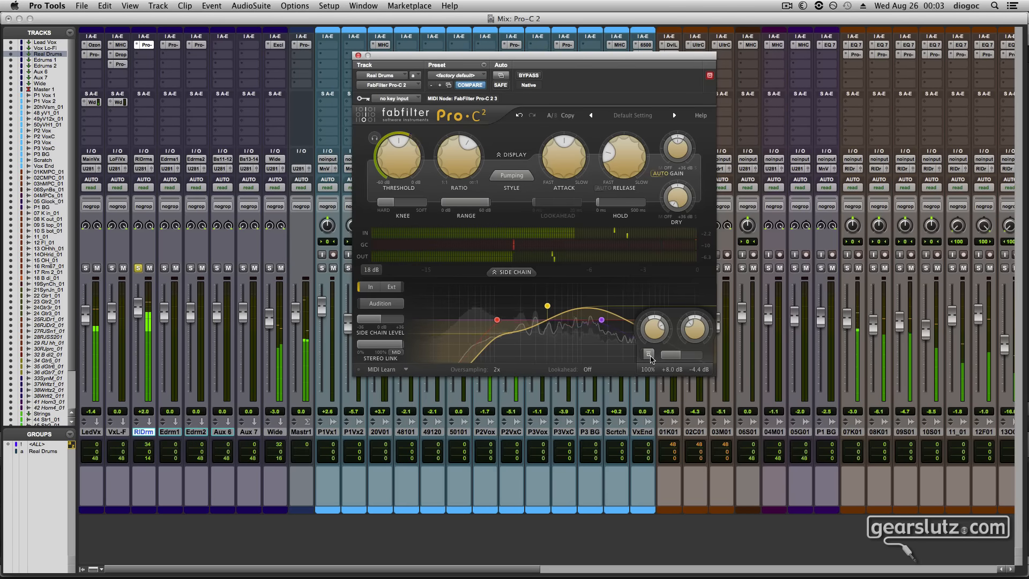
left_click(649, 359)
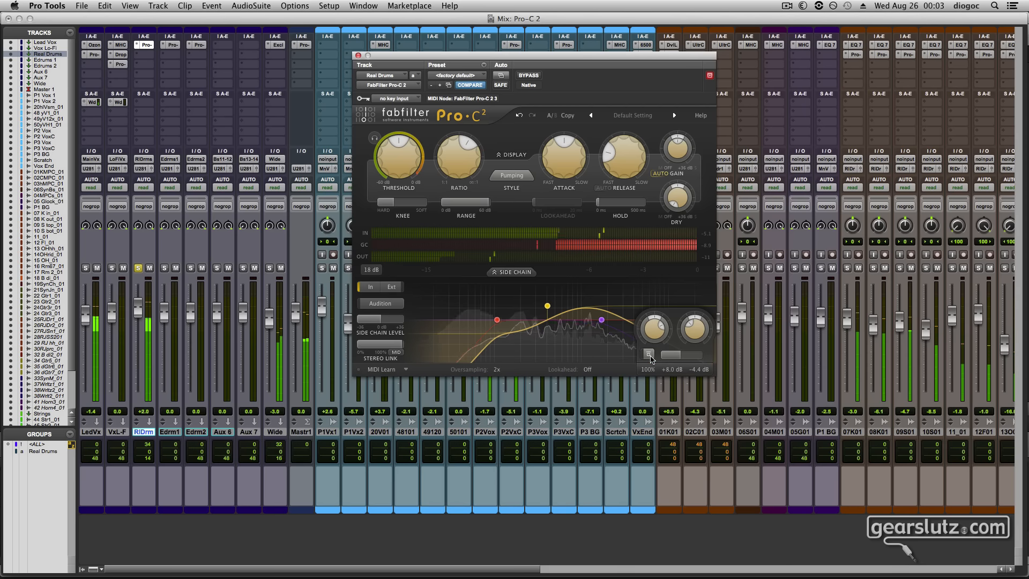
left_click(649, 357)
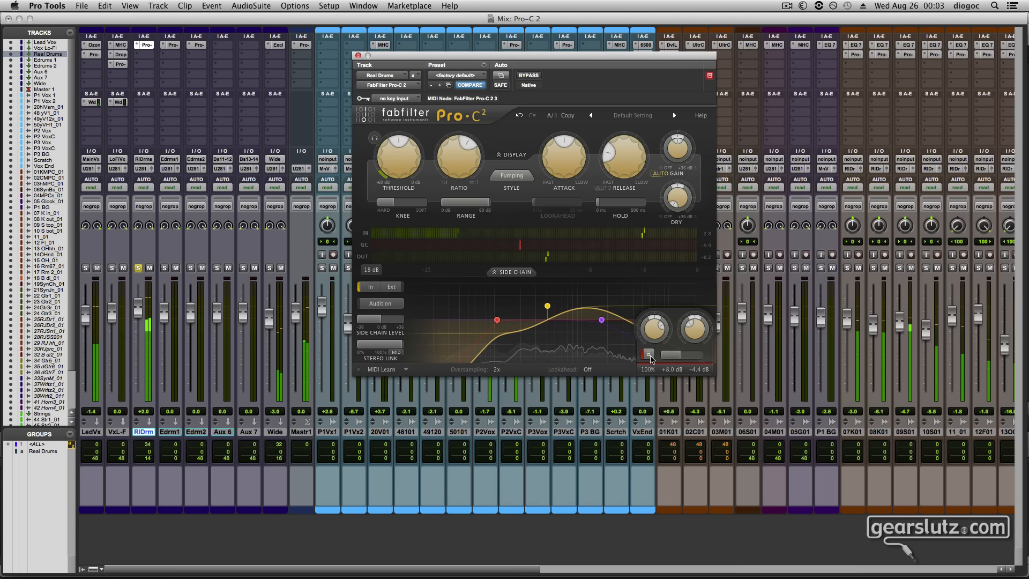
left_click(649, 356)
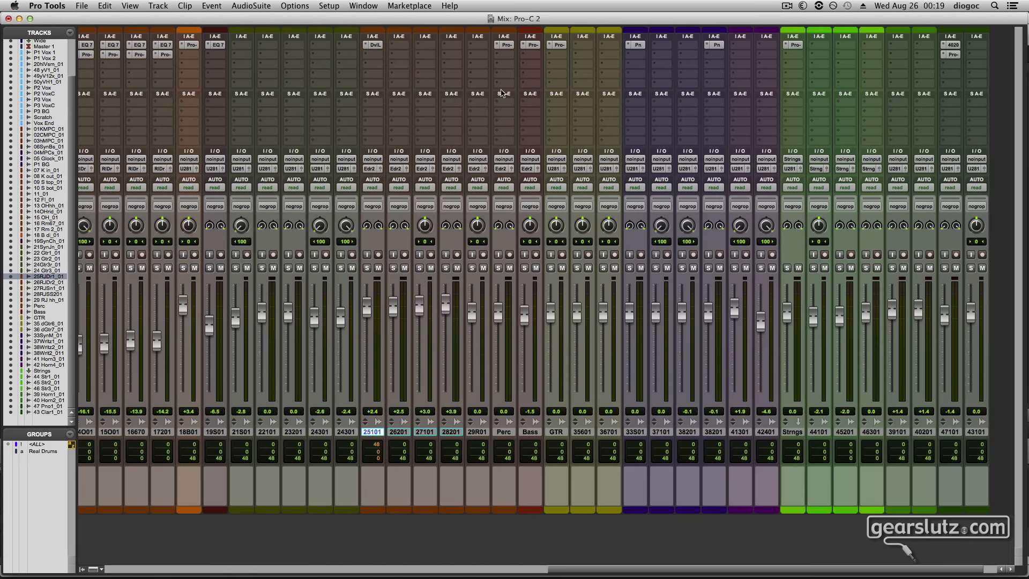
Open the Perc, Bass and GTR compressors in separate windows and arrange all three so they are visible together
left_click(506, 45)
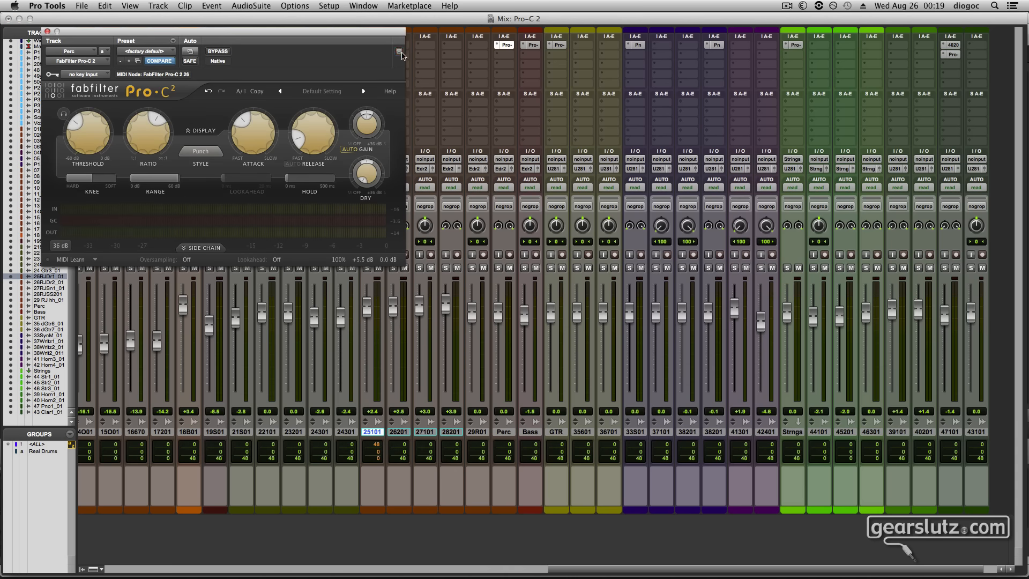
left_click(533, 45)
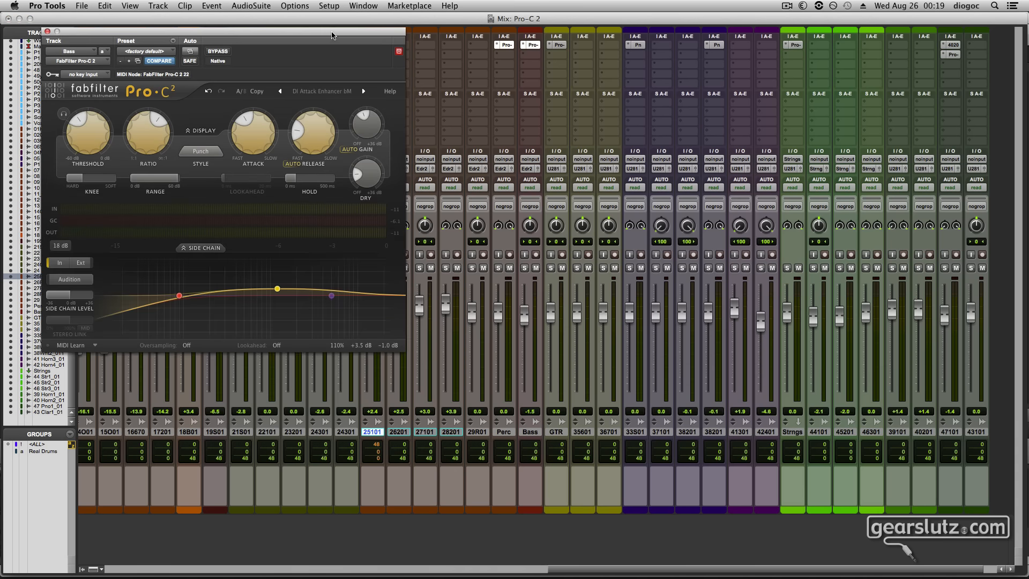
left_click_drag(331, 36, 613, 257)
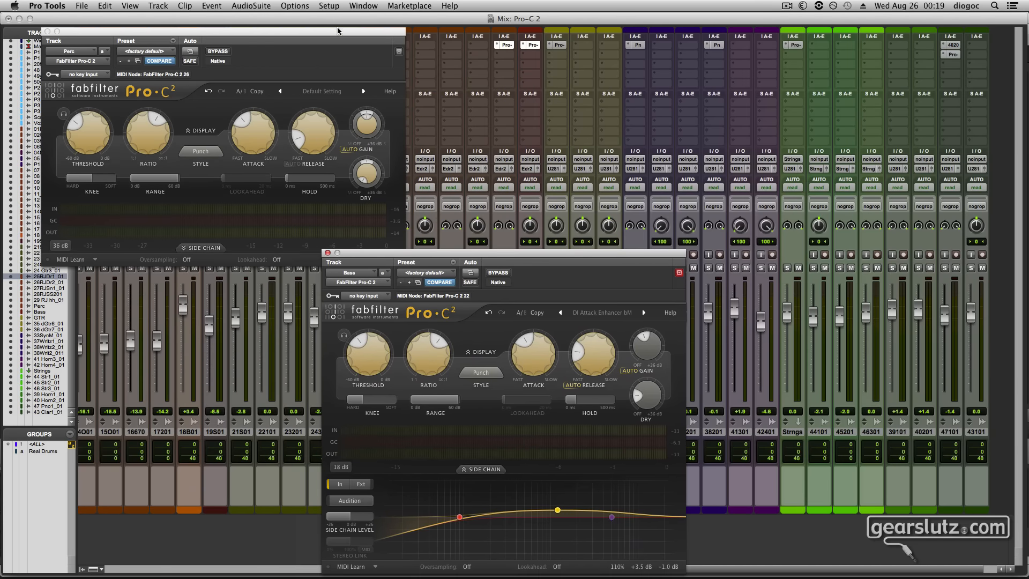
left_click_drag(337, 30, 328, 20)
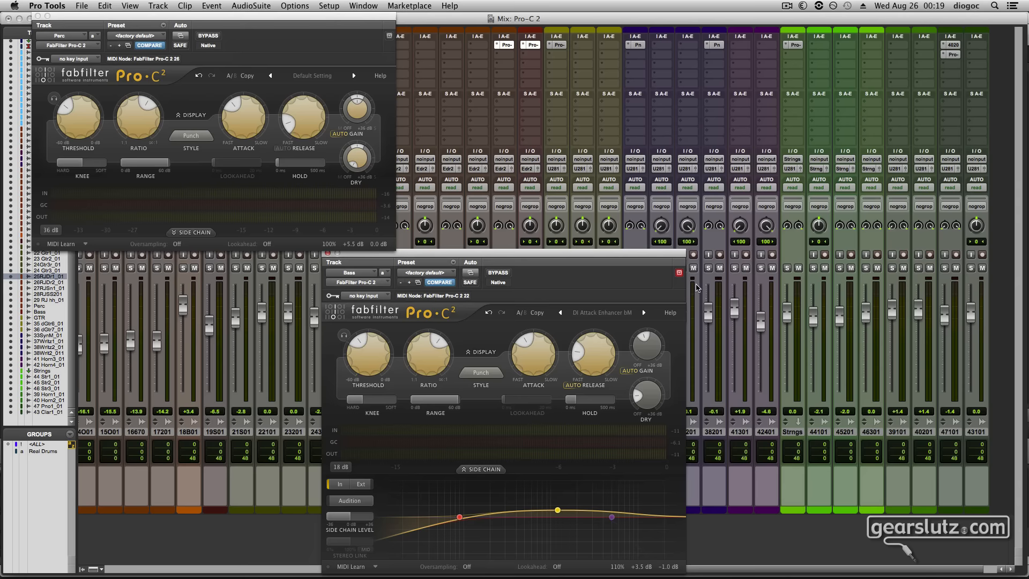
left_click(679, 274)
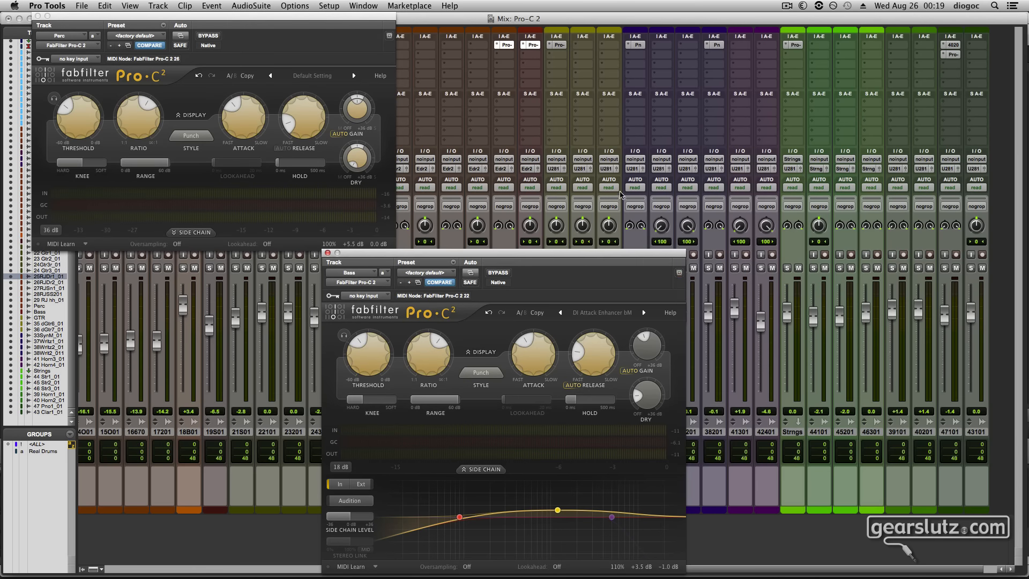
left_click(560, 46)
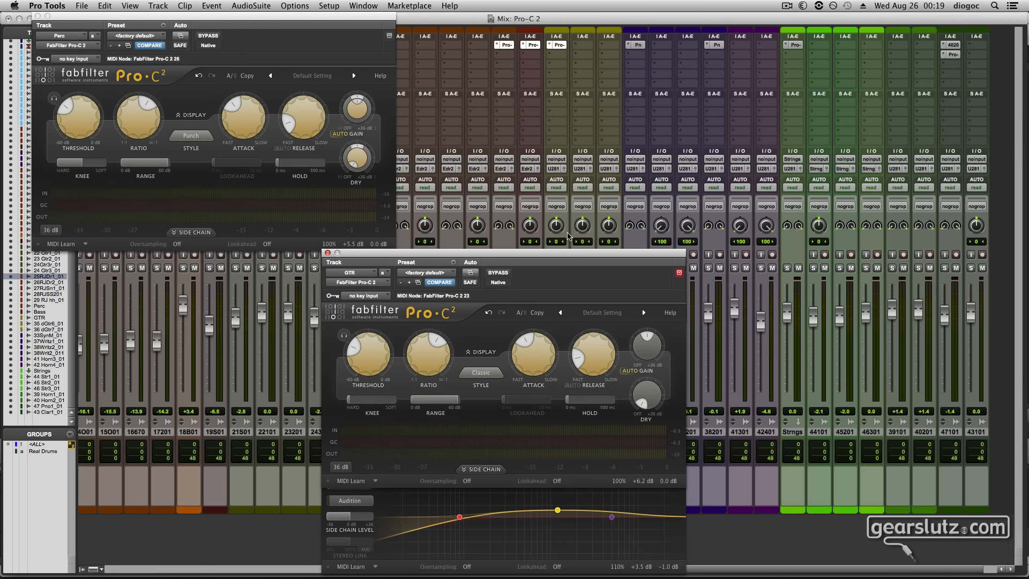
left_click_drag(569, 251, 891, 18)
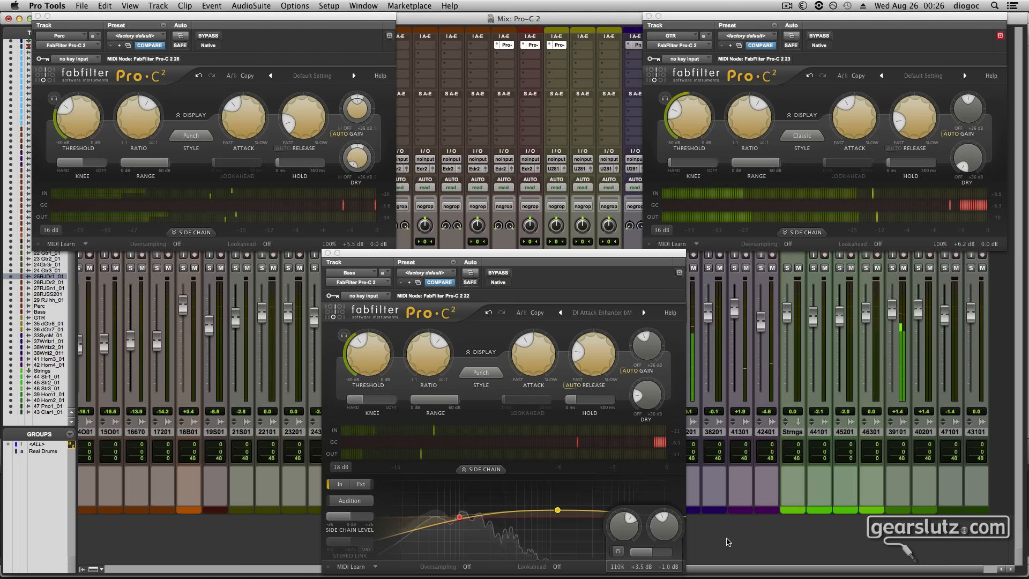
Expand the level display of the Bass compressor, set its interface size to Small and reposition its window
left_click(634, 272)
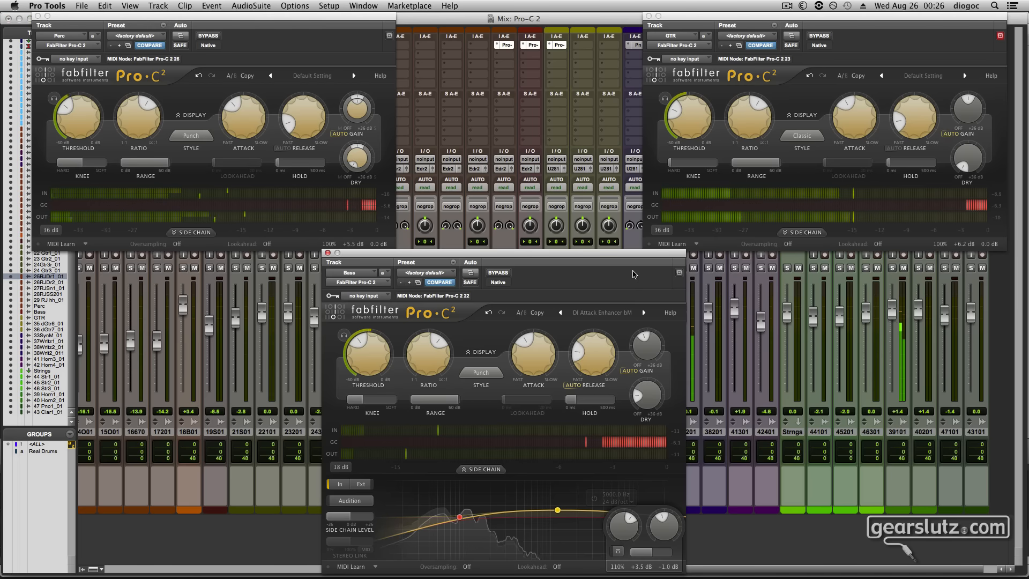
left_click(480, 351)
left_click_drag(539, 257, 491, 81)
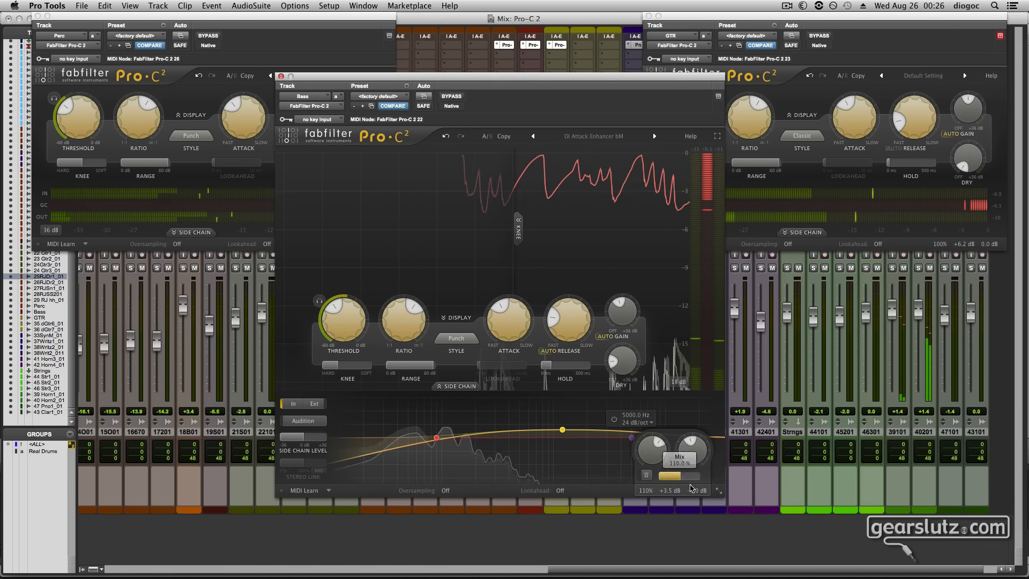
left_click(719, 490)
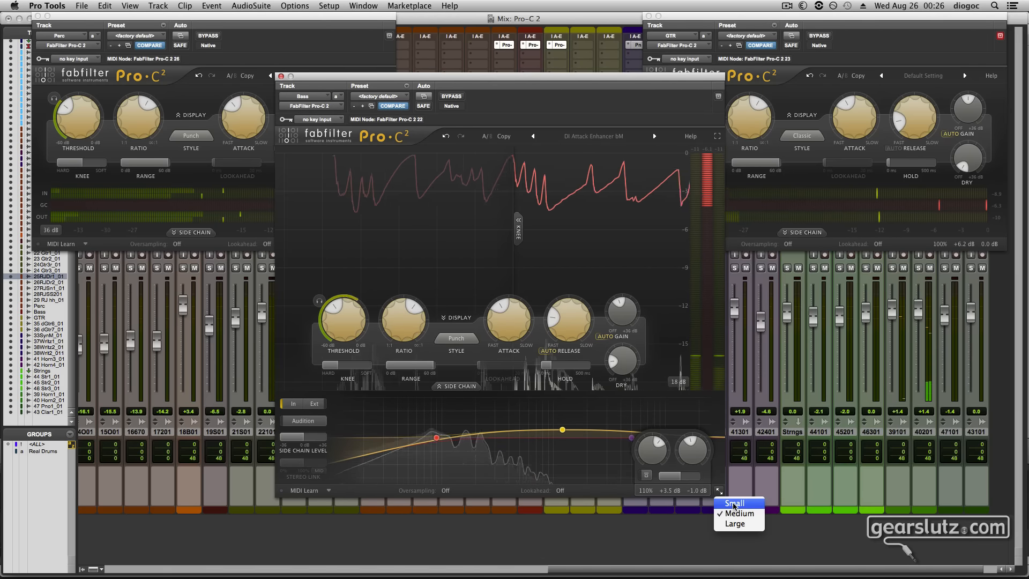
left_click(730, 503)
left_click_drag(512, 79, 540, 175)
Bring the Perc, GTR and Bass compressor windows forward in turn to examine their gain reduction during playback
left_click(338, 92)
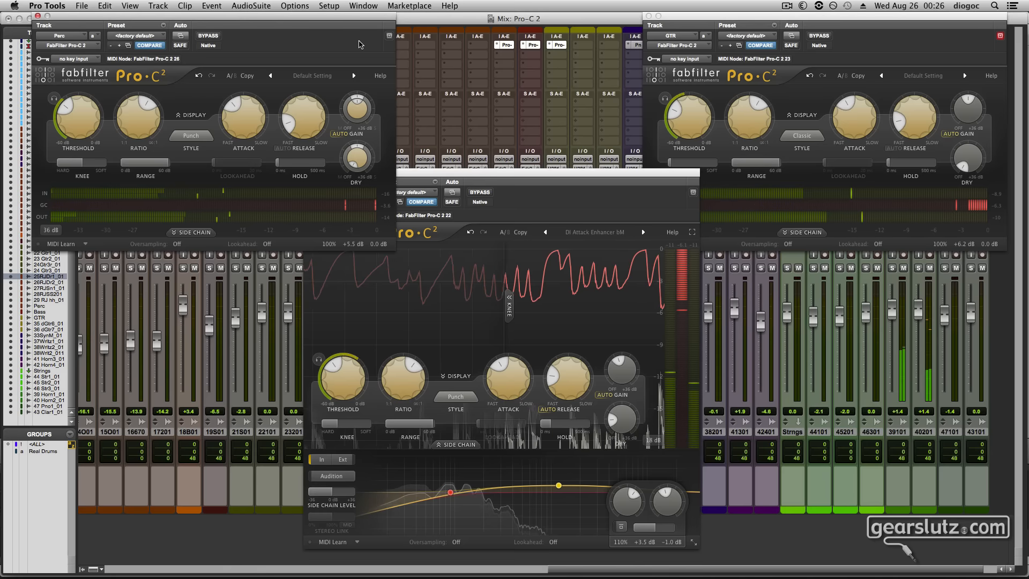
left_click(744, 22)
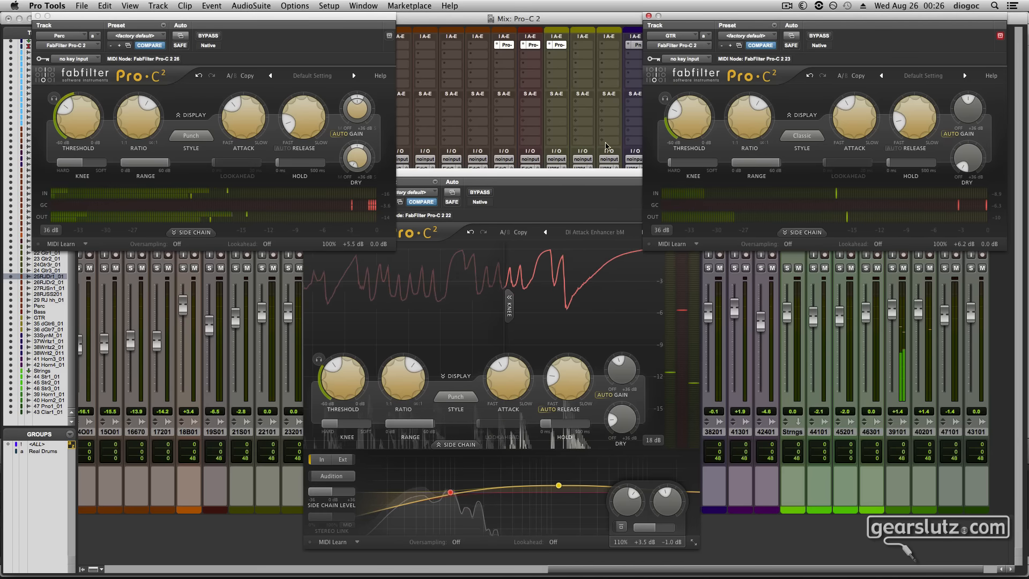
left_click(600, 180)
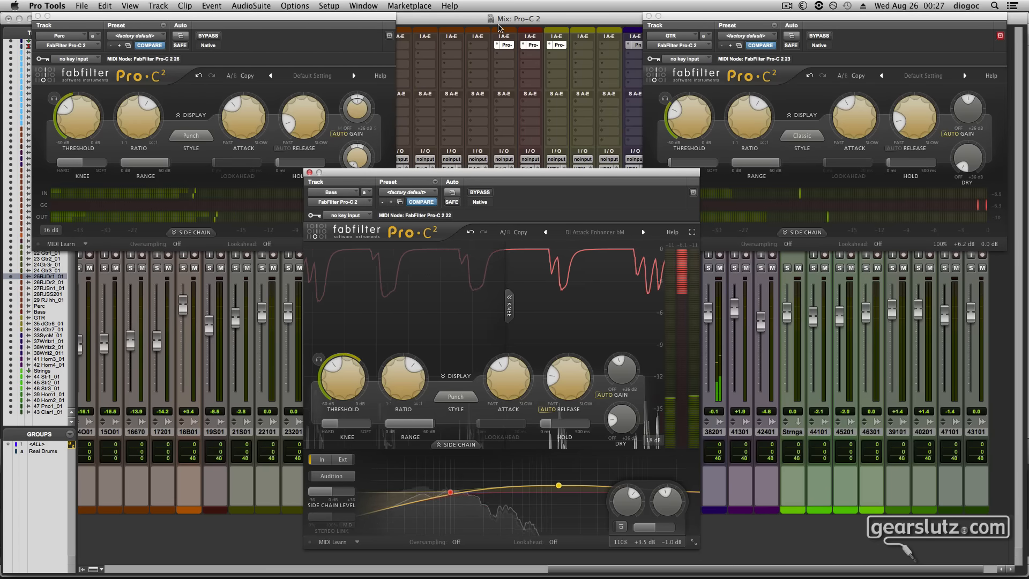
left_click_drag(374, 20, 346, 23)
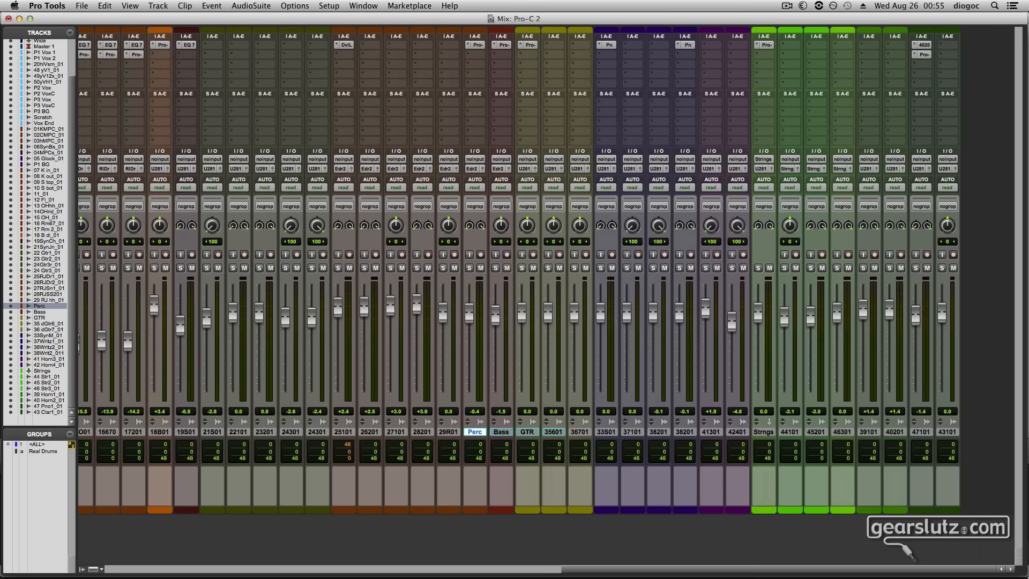
Open the 47 Pro1_01 and Strings compressors in separate windows and place them side by side
left_click(925, 57)
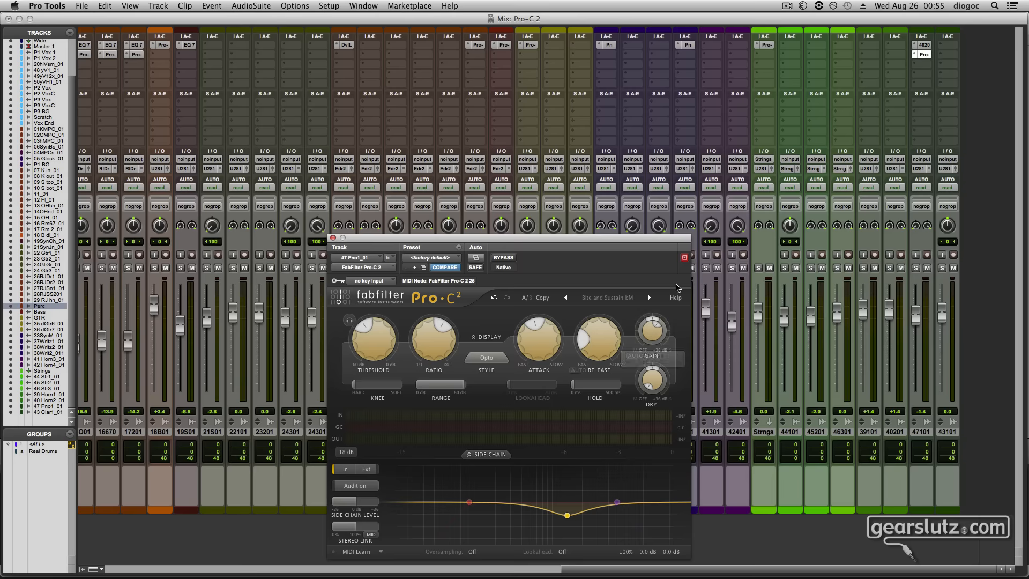
left_click_drag(664, 241, 913, 119)
left_click(766, 46)
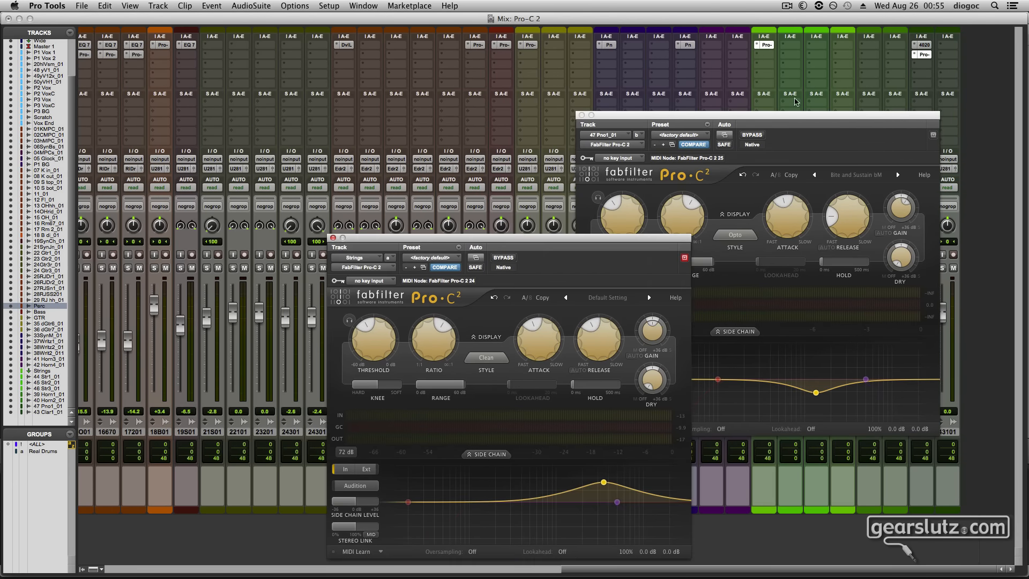
left_click_drag(641, 243, 470, 118)
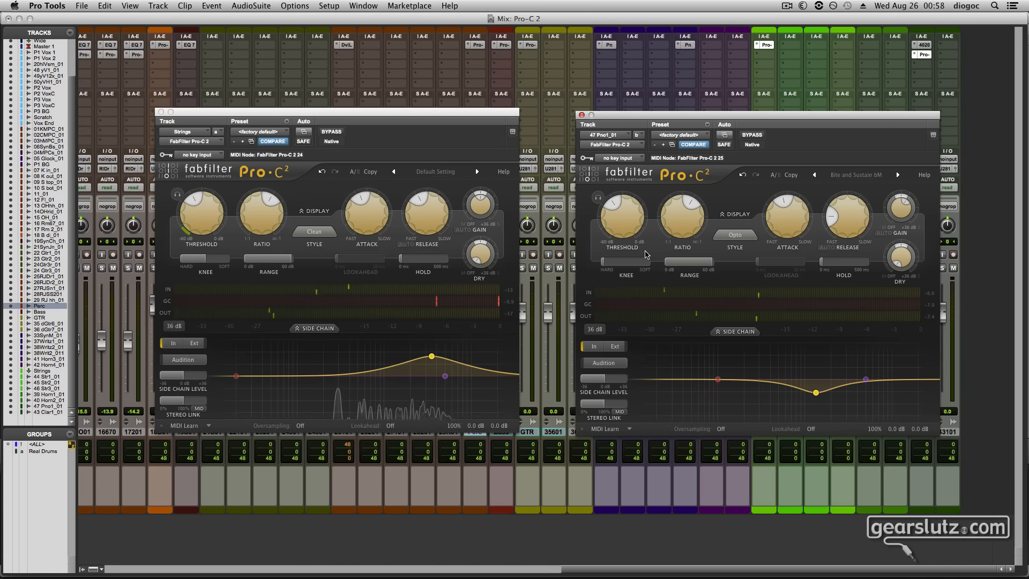
left_click(763, 533)
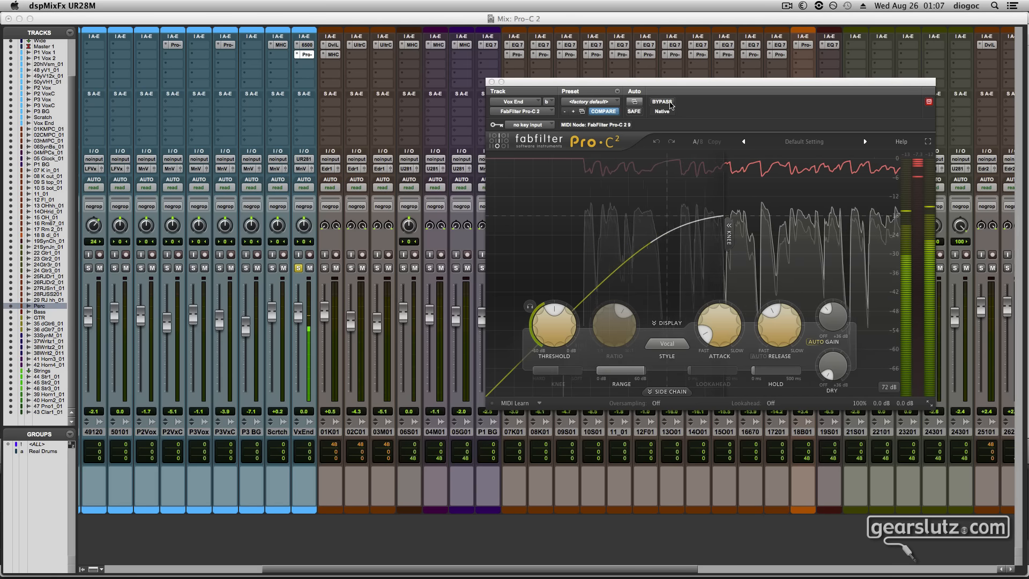
Select the Vox End track and compare its sound with the compressor bypassed and active
left_click(303, 431)
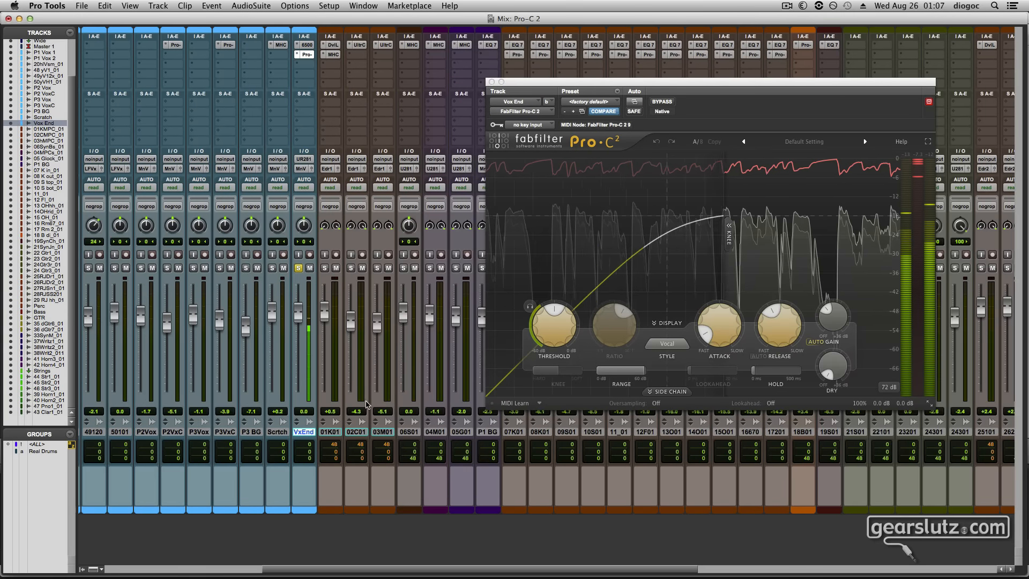
left_click(665, 104)
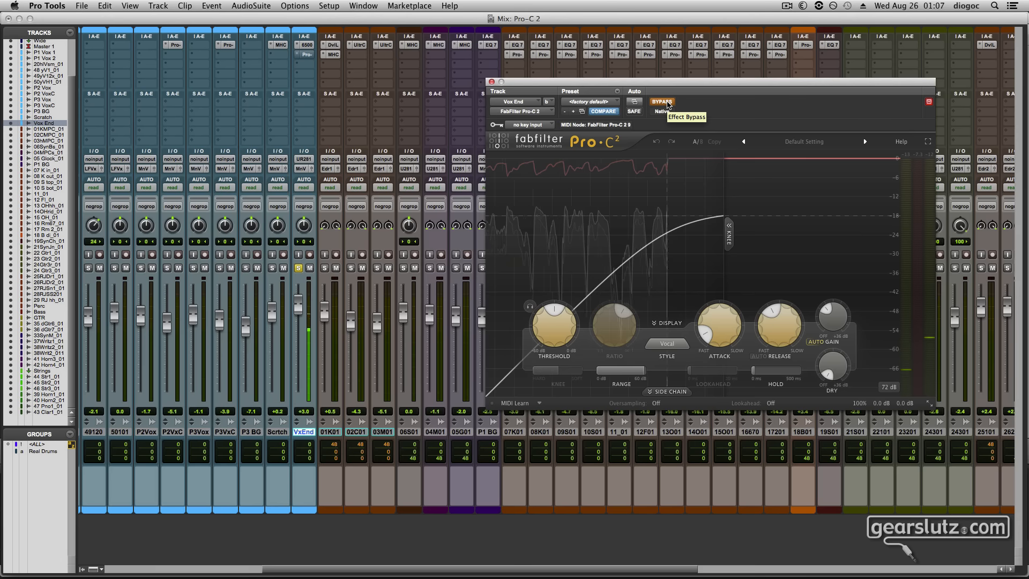
left_click(664, 102)
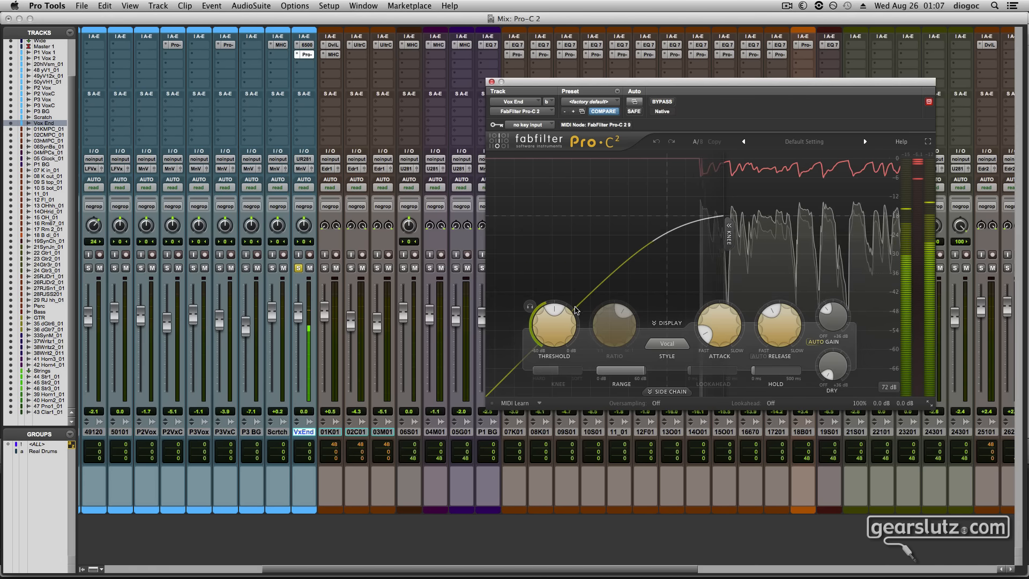
Lower the Vox End compressor's threshold and replace auto gain with a manual wet gain of about +6.71 dB
mouse_move(558, 323)
left_click_drag(558, 320, 551, 341)
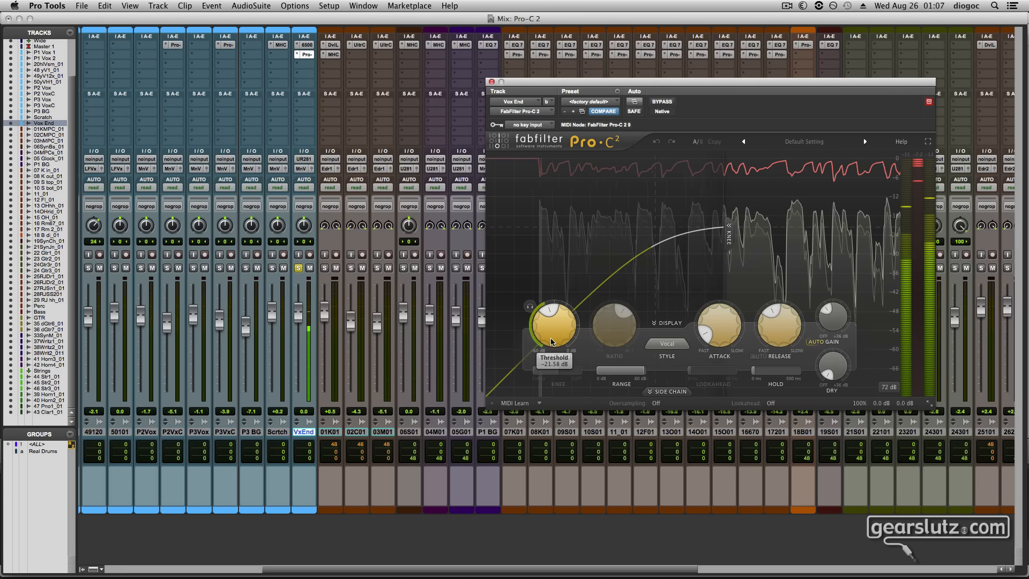
left_click(817, 341)
left_click_drag(830, 315, 853, 266)
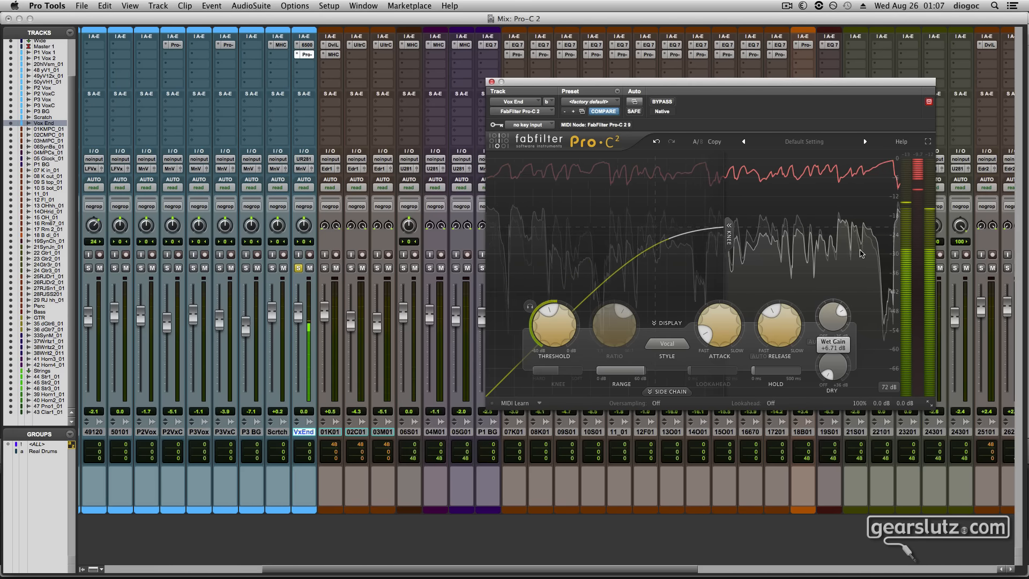
mouse_move(829, 319)
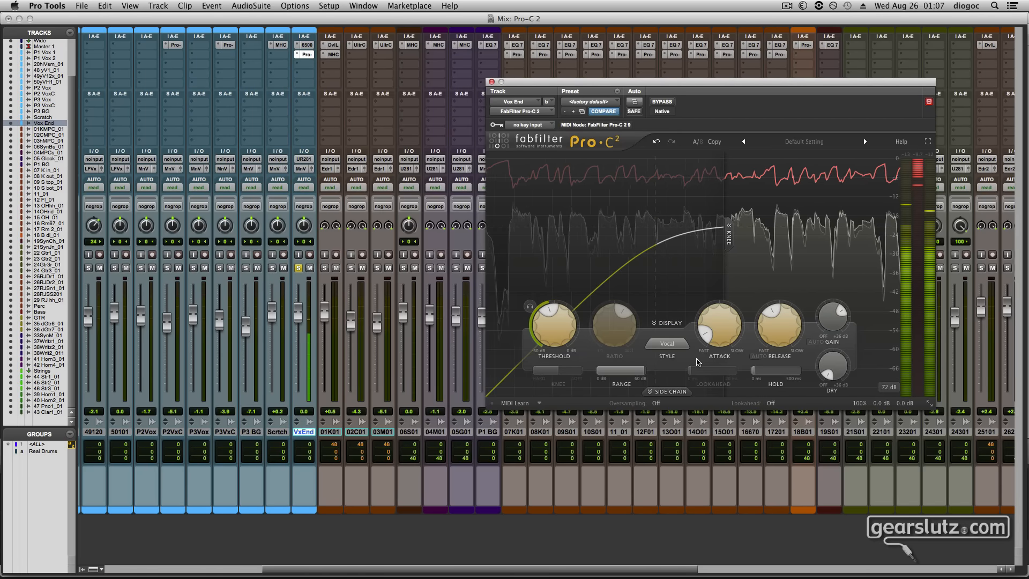
Lengthen the Vox End compressor's attack and compare the result by toggling the plug-in bypass, leaving it bypassed
left_click_drag(710, 351, 716, 314)
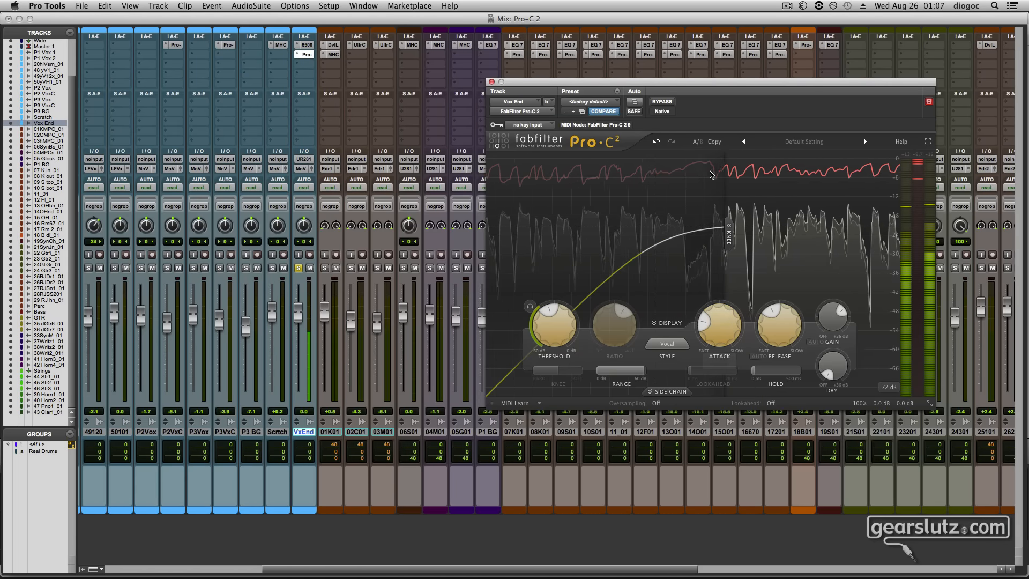
left_click(664, 102)
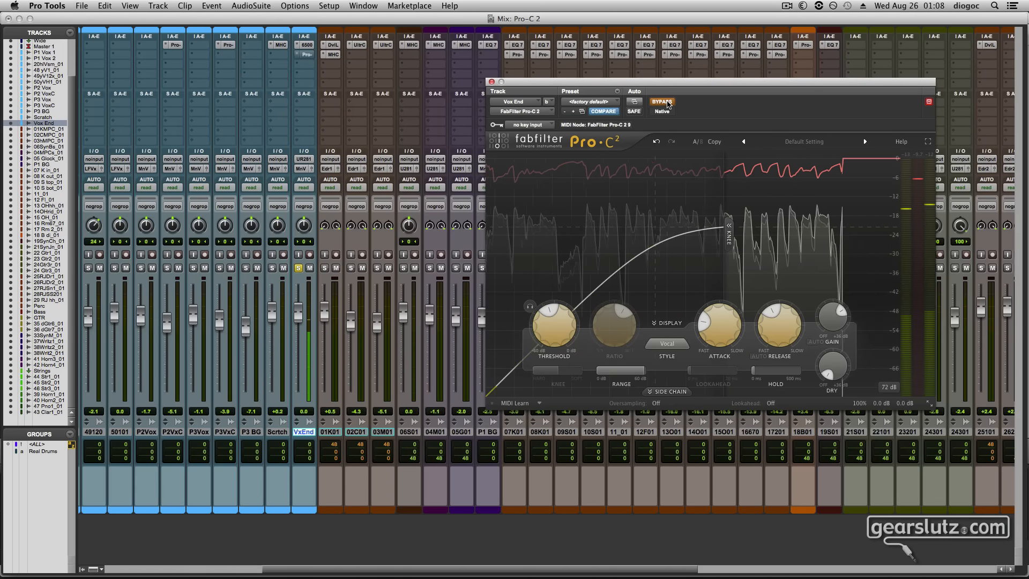
left_click(667, 103)
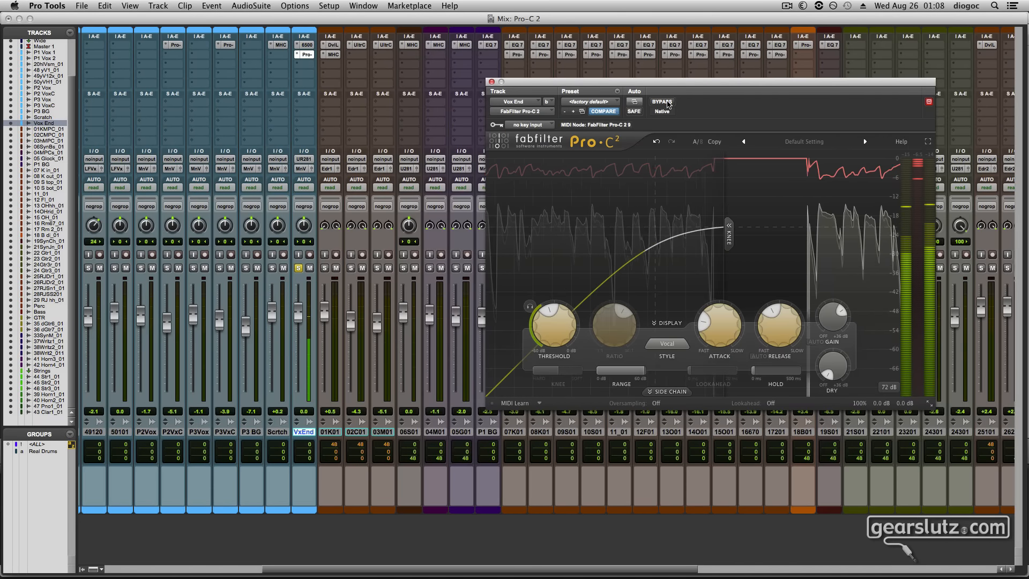
left_click(667, 102)
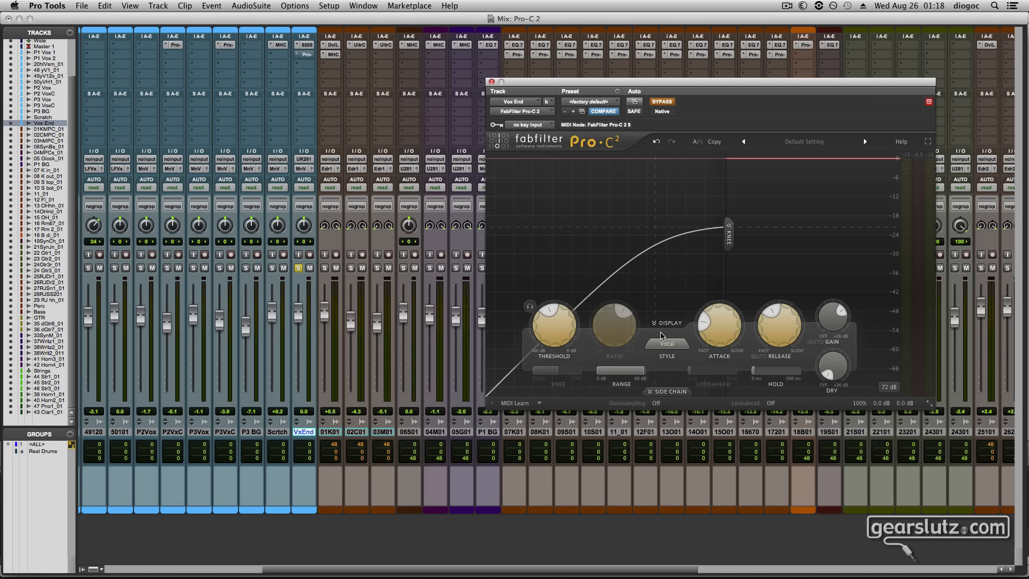
Review the compression styles offered in the Vox End compressor, keeping Vocal selected
left_click(666, 347)
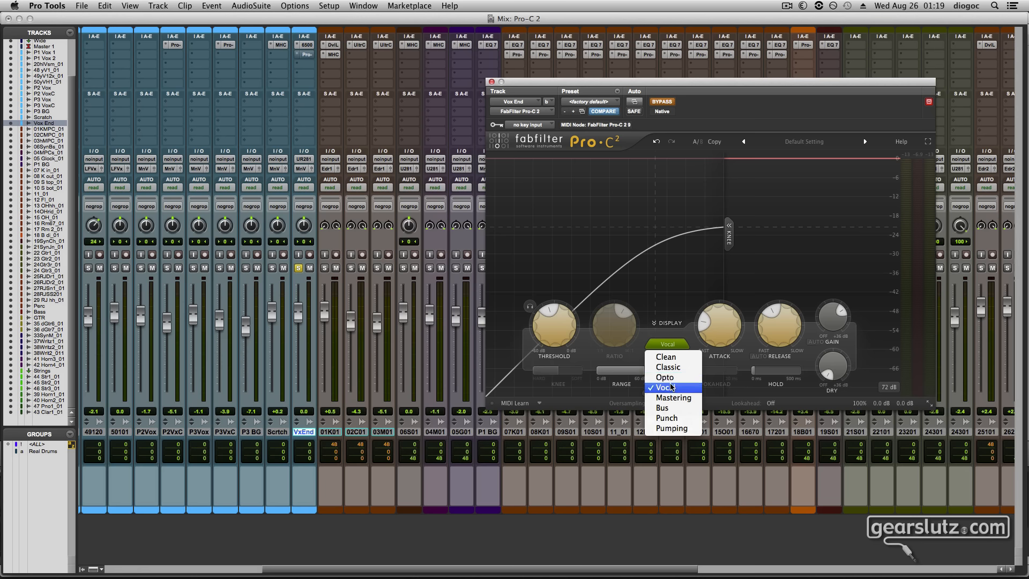
left_click(664, 336)
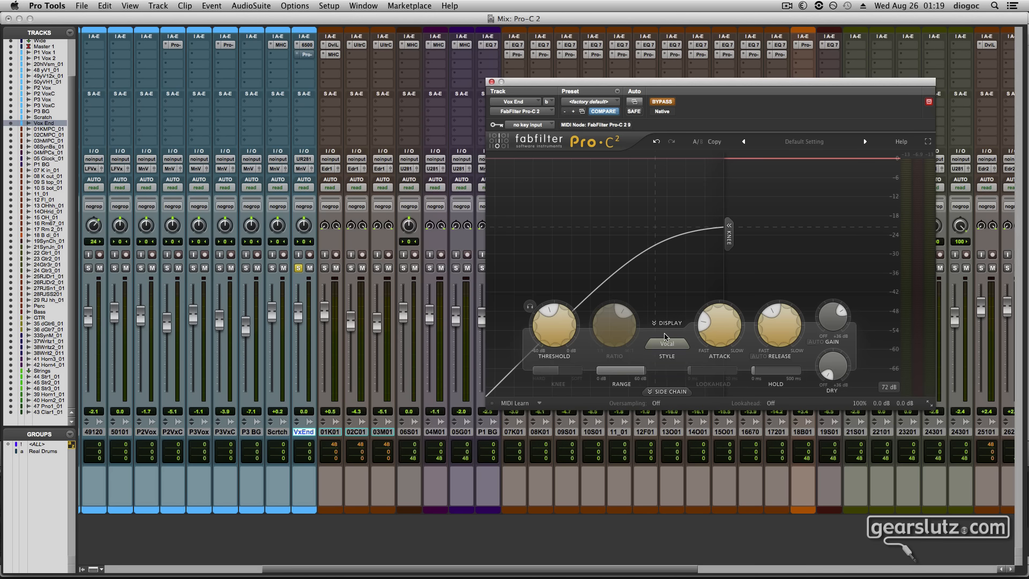